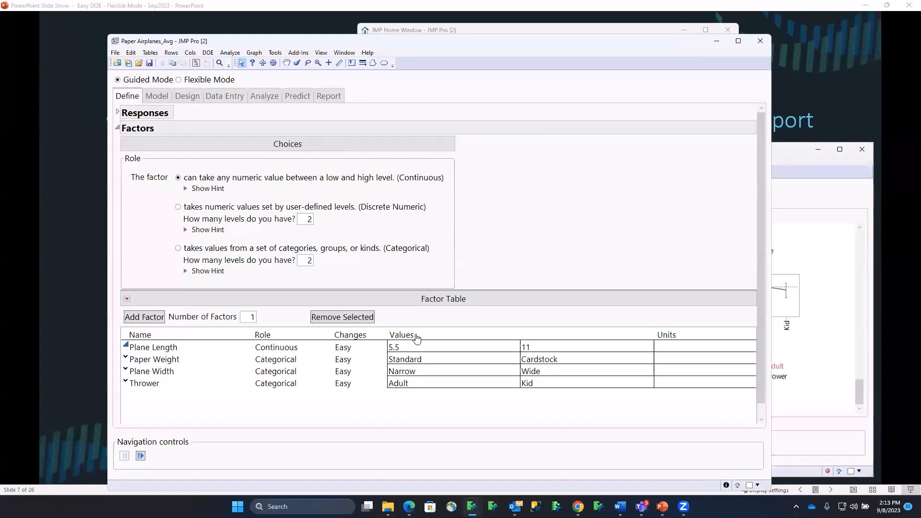
- Review the Distance response's goal, limits and units in the Responses section, and collapse the section again
click(117, 113)
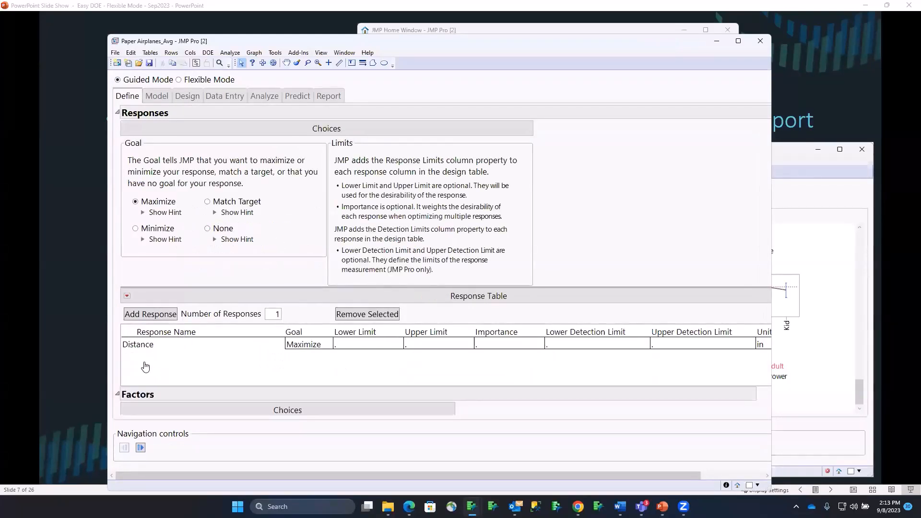
mouse_move(114, 364)
mouse_down()
mouse_move(186, 372)
mouse_move(124, 352)
mouse_move(143, 381)
mouse_move(258, 390)
mouse_move(273, 350)
mouse_move(297, 379)
mouse_move(754, 370)
mouse_move(746, 337)
mouse_move(755, 370)
mouse_up()
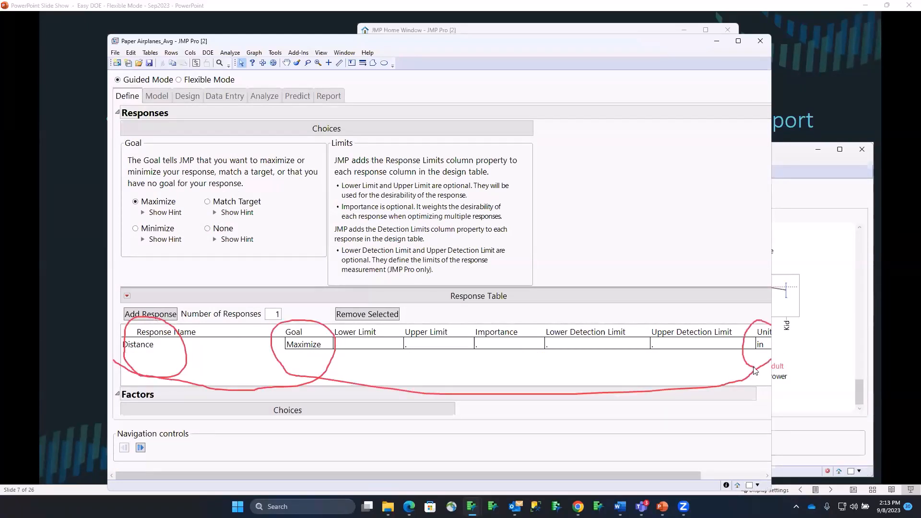
key(Escape)
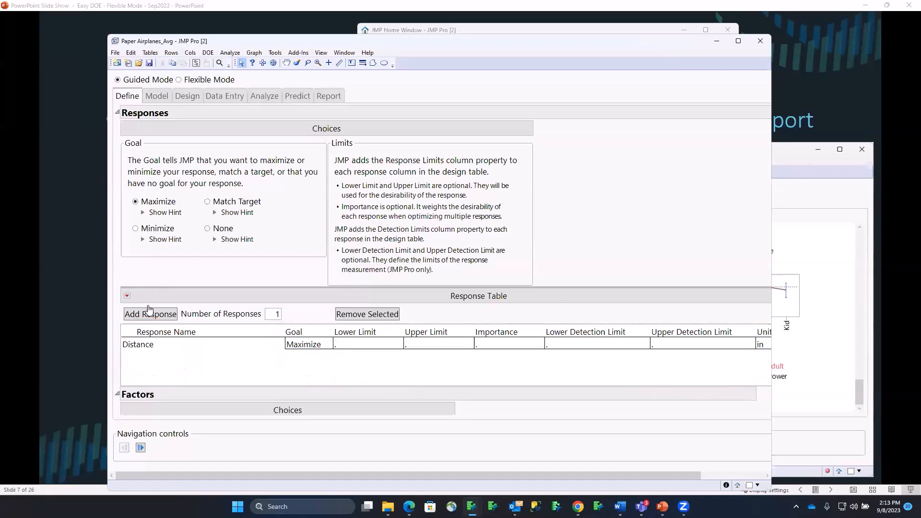
click(118, 113)
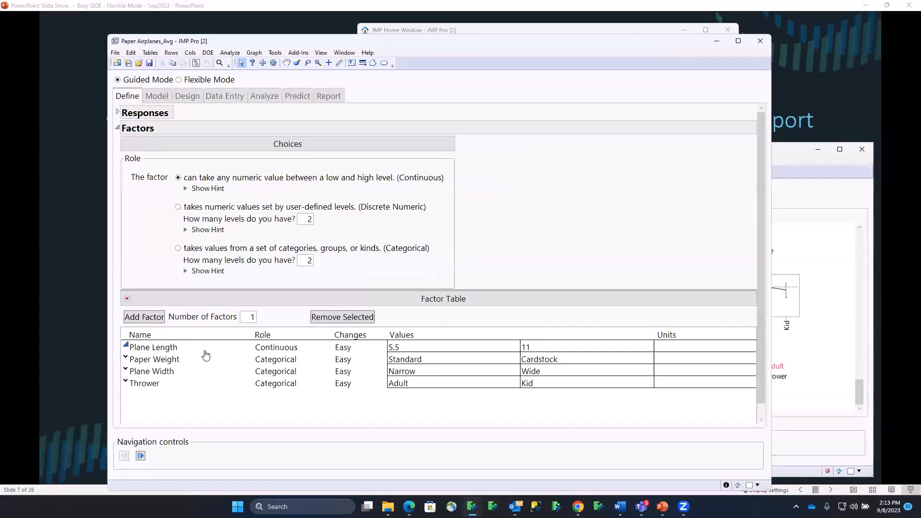
- Review the Plane Length, Paper Weight, Plane Width and Thrower factors with their roles and levels in the factor table
click(164, 348)
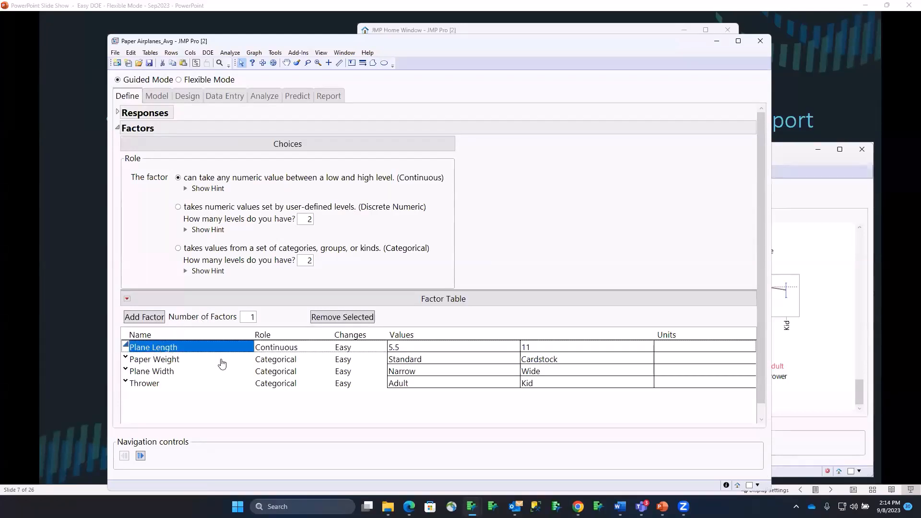
click(186, 361)
click(187, 371)
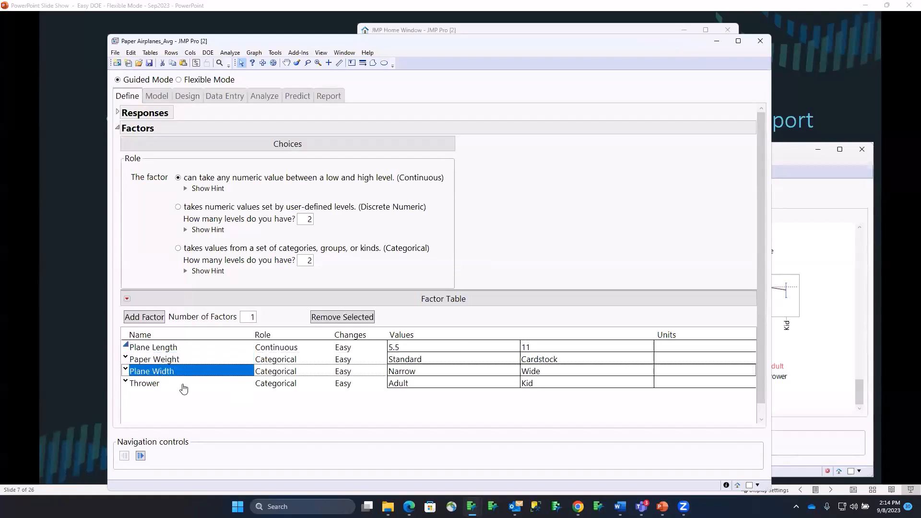
click(184, 384)
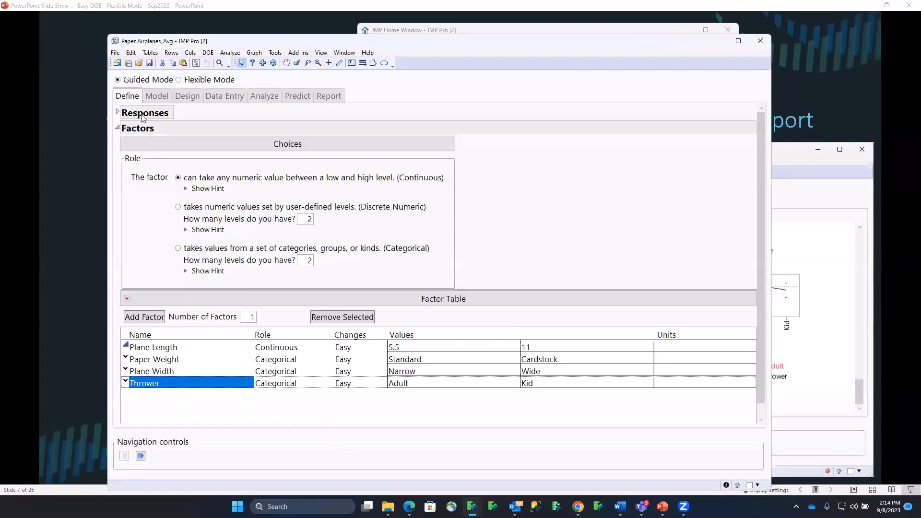
mouse_move(201, 426)
mouse_down()
mouse_move(173, 420)
mouse_move(140, 471)
mouse_move(194, 135)
mouse_move(163, 110)
mouse_move(171, 116)
mouse_up()
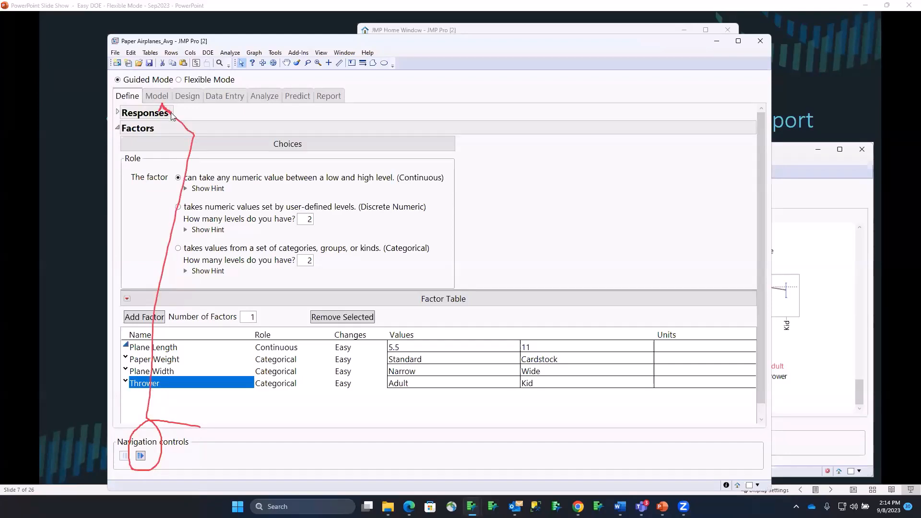
key(Escape)
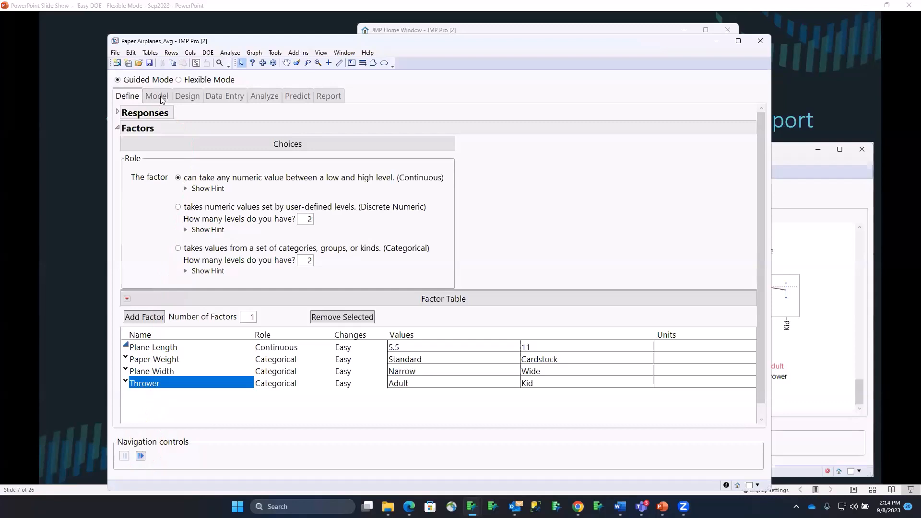
- Examine the model choices with their numbers of runs, and view the design's run table
click(158, 97)
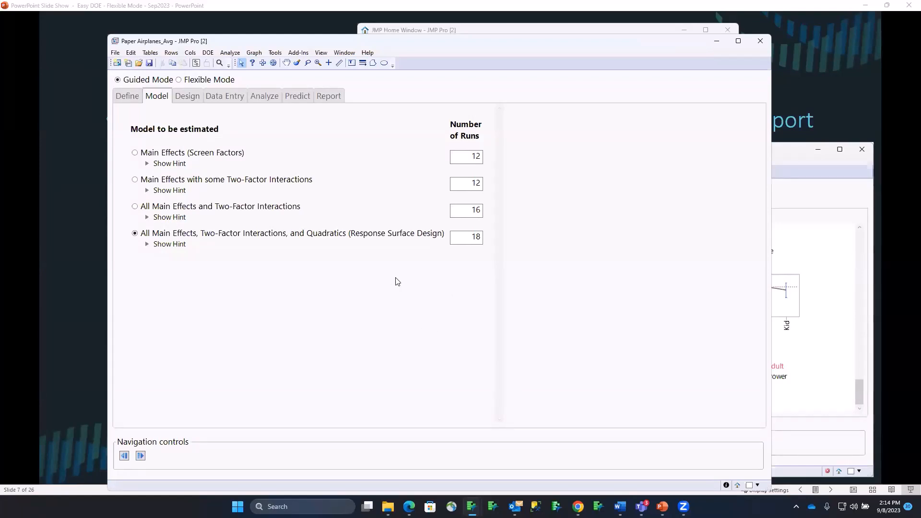
mouse_move(394, 277)
mouse_down()
mouse_move(474, 277)
mouse_move(487, 241)
mouse_move(411, 221)
mouse_move(277, 214)
mouse_move(169, 221)
mouse_move(119, 251)
mouse_move(485, 295)
mouse_move(485, 280)
mouse_up()
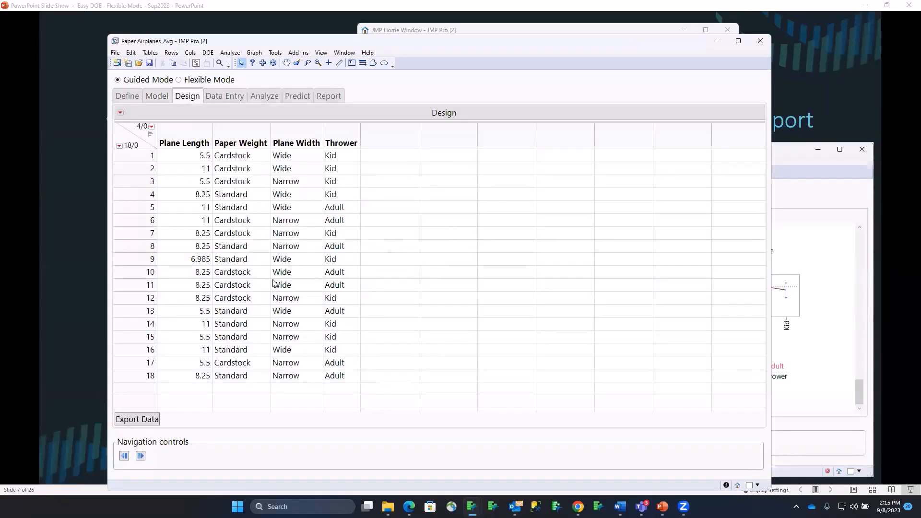
- Close Paper Airplanes_Avg without saving changes and reopen Paper Airplanes_Avg.jmpdoe from the unfiltered recent files
click(761, 44)
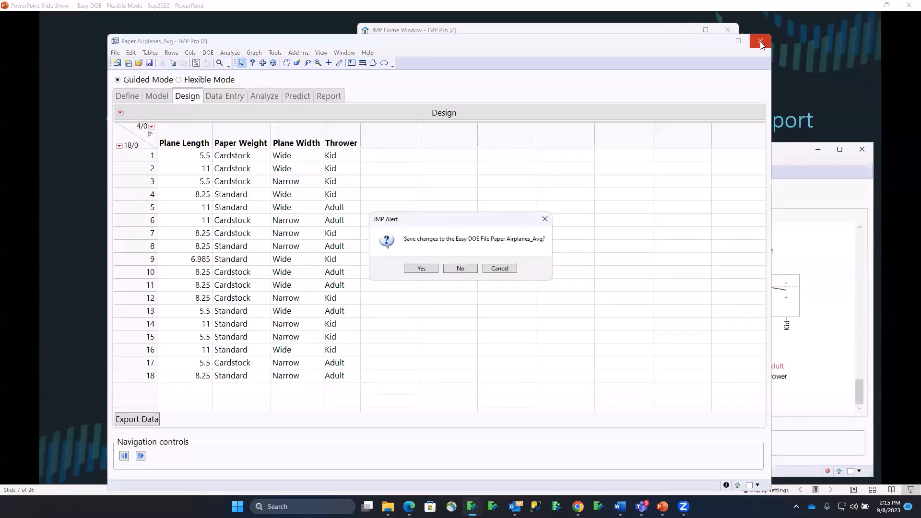
click(472, 270)
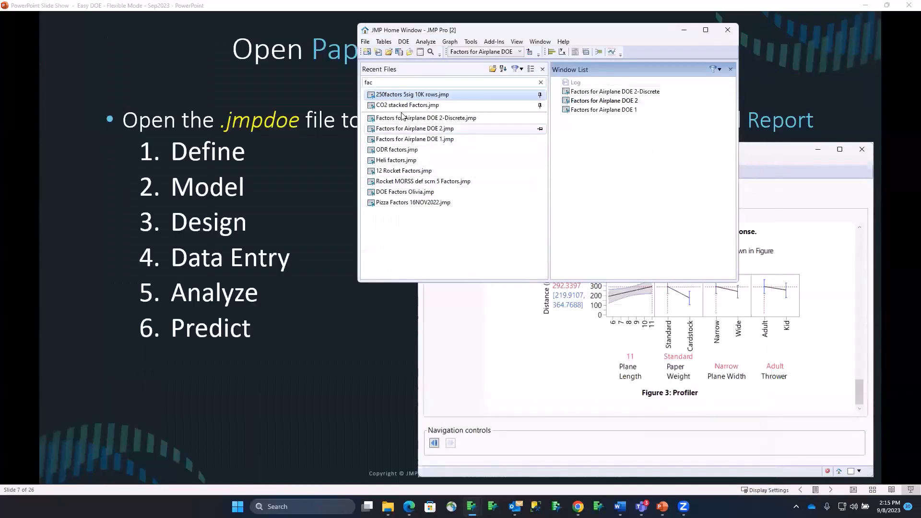
click(540, 84)
scroll(417, 236, down, 2)
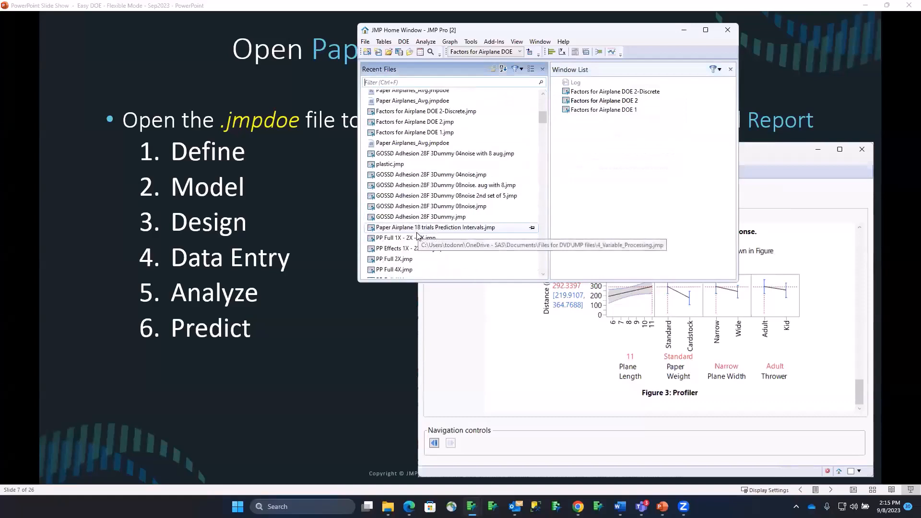
scroll(402, 141, up, 2)
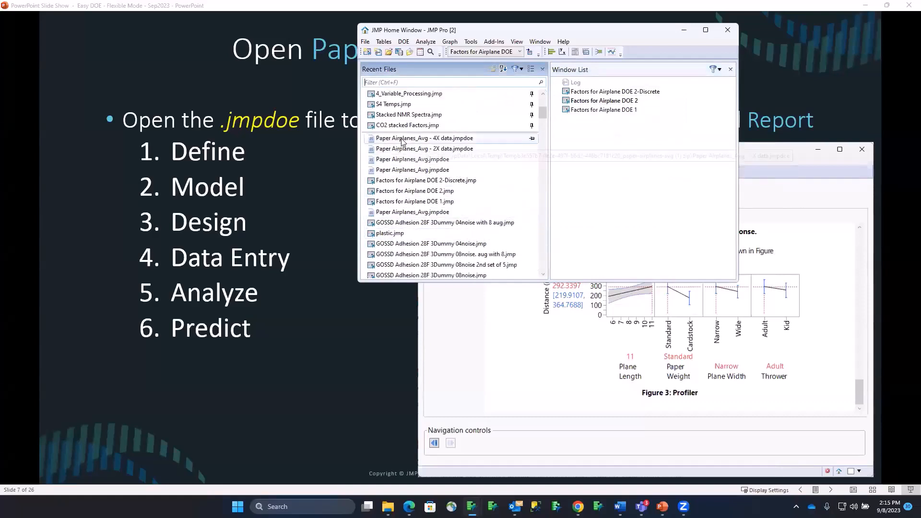
click(402, 140)
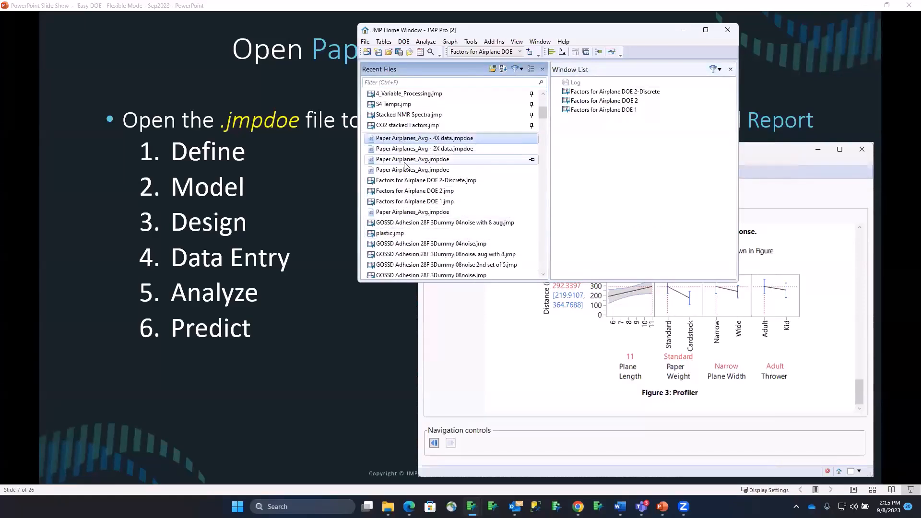
double_click(402, 160)
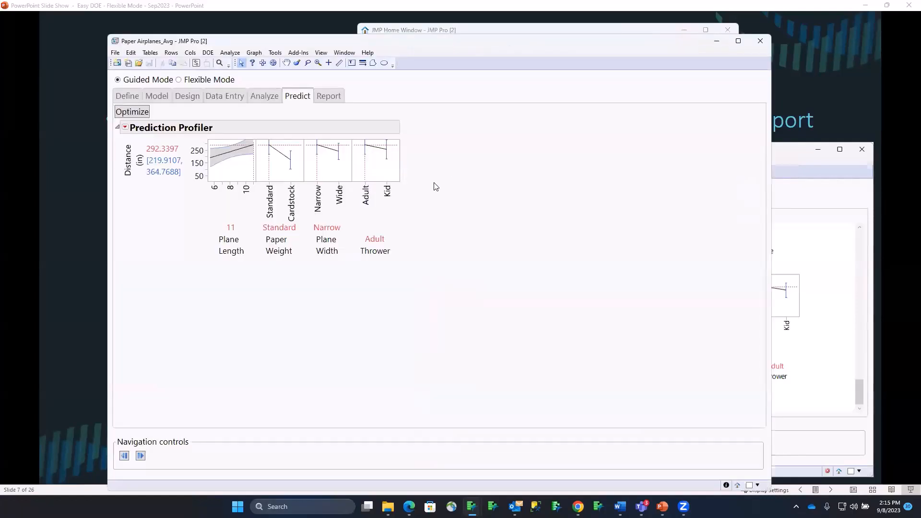
- Export the design to a data table, inspect its empty Distance column in an enlarged window, and close the table without saving
click(188, 96)
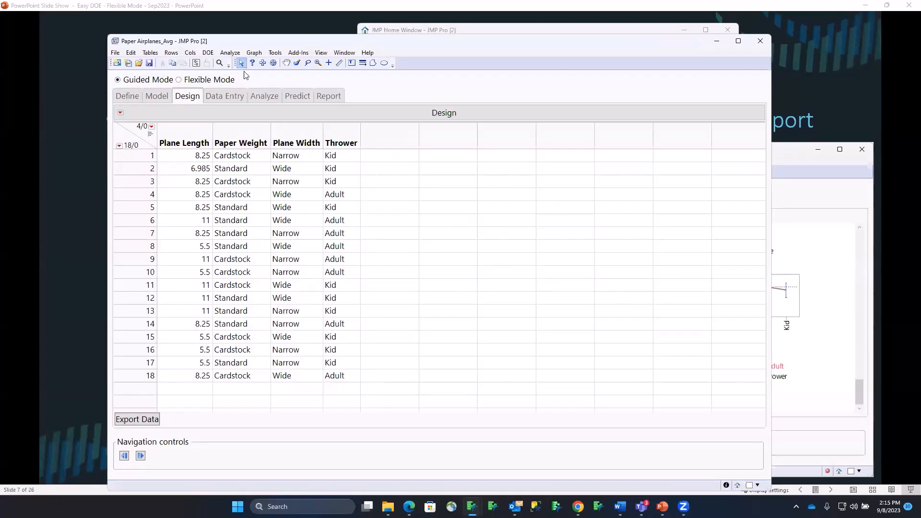
click(142, 420)
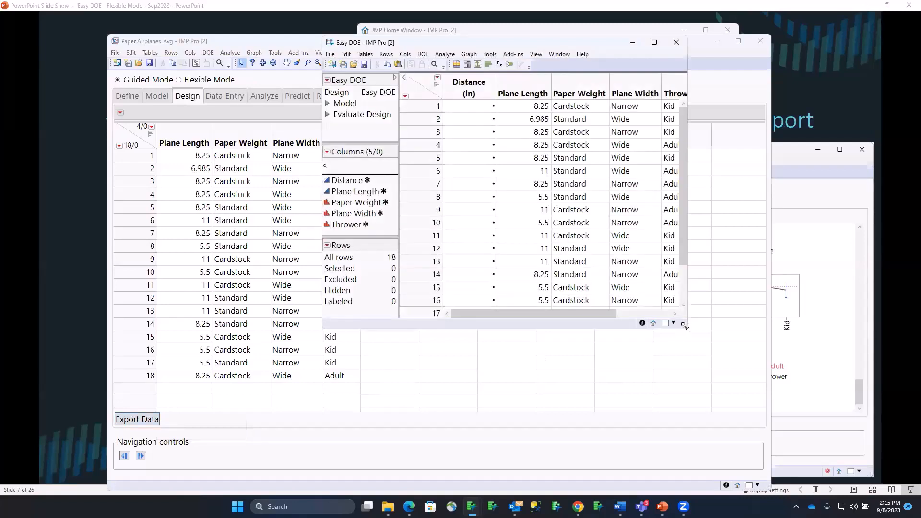
drag(685, 326, 784, 440)
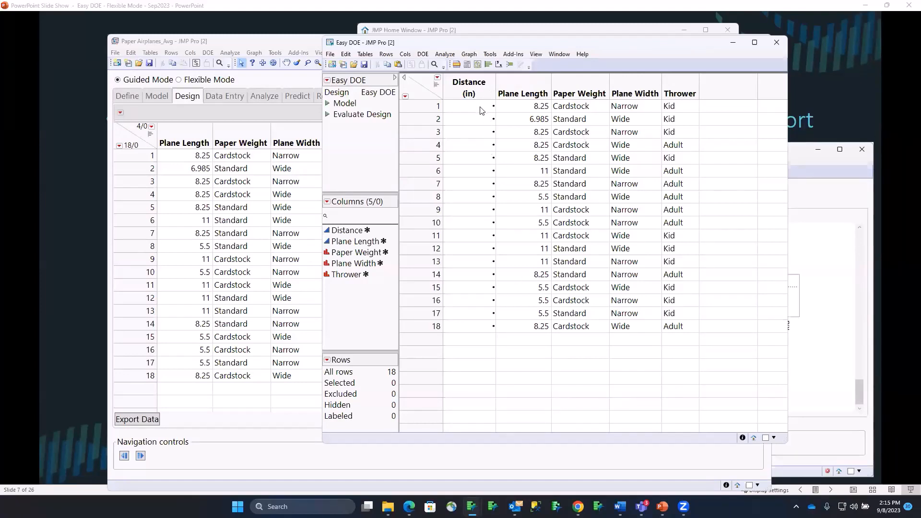
drag(481, 110, 480, 336)
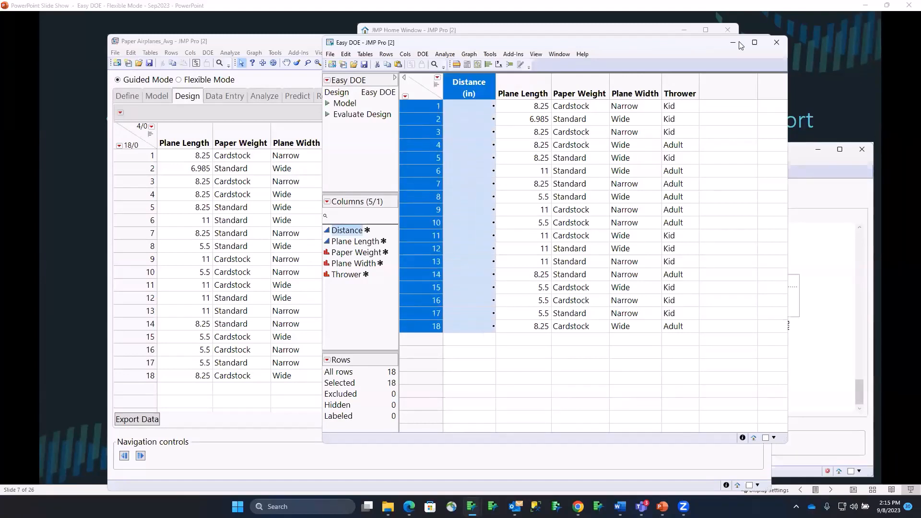
click(774, 41)
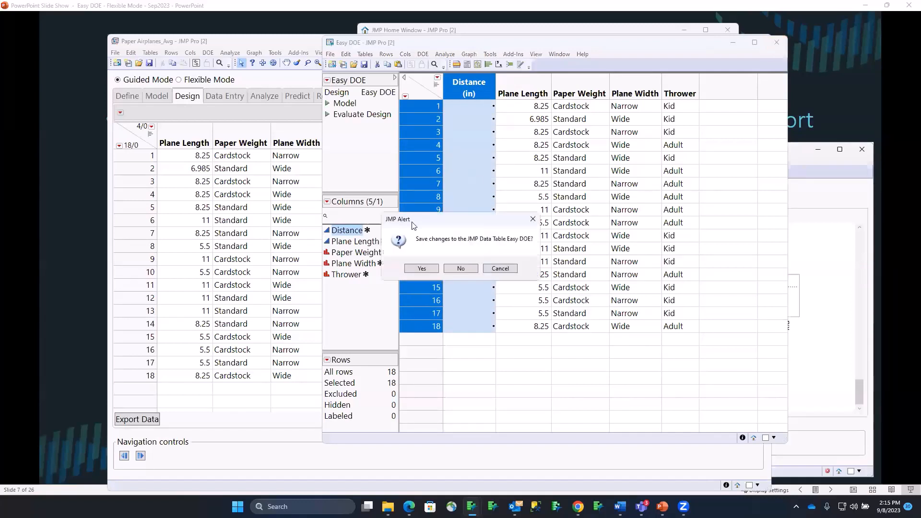
click(468, 268)
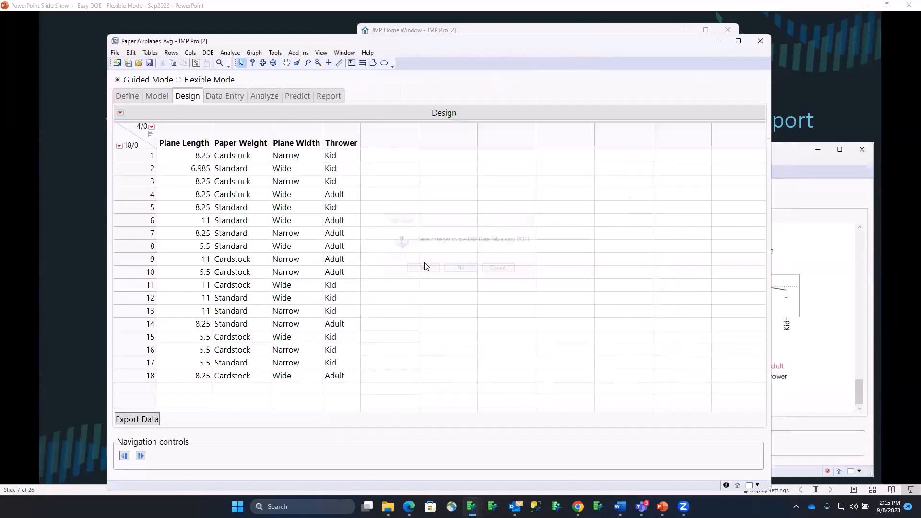
- Examine the entered Distance responses and the factor plots in the Data Entry stage
click(222, 97)
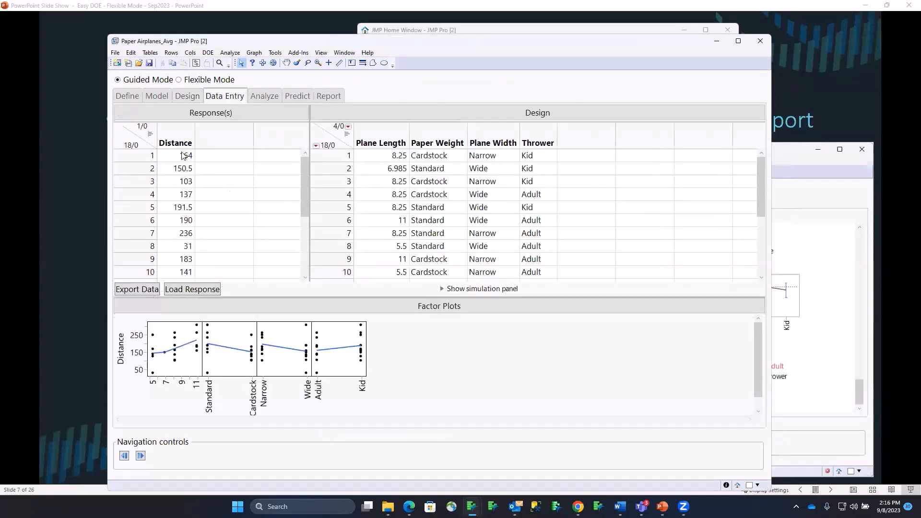
drag(301, 184, 318, 160)
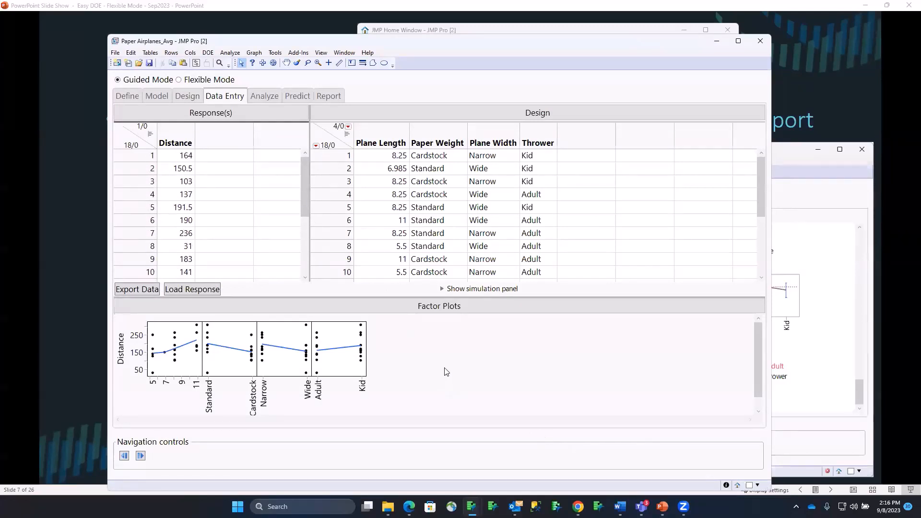
mouse_move(427, 360)
mouse_down()
mouse_move(268, 298)
mouse_move(162, 314)
mouse_move(228, 399)
mouse_move(407, 370)
mouse_move(413, 346)
mouse_up()
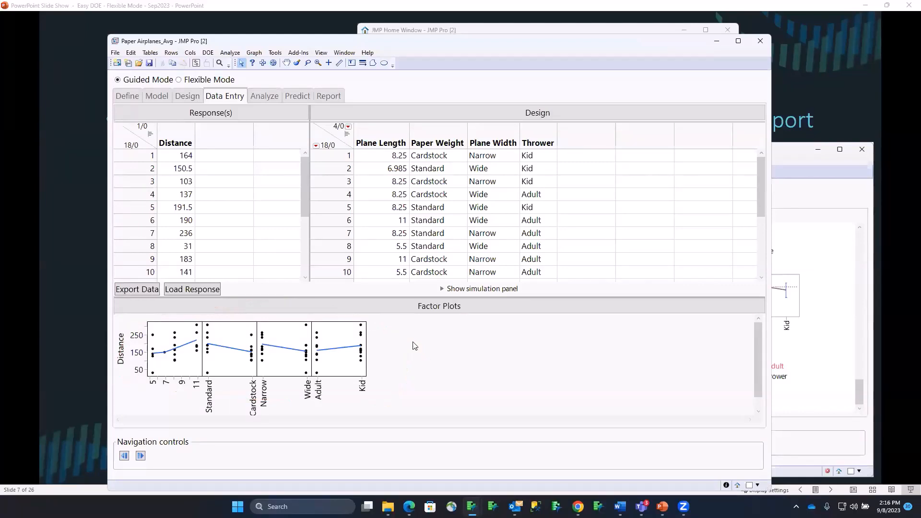
mouse_move(393, 361)
mouse_down()
mouse_move(369, 319)
mouse_move(211, 352)
mouse_move(380, 367)
mouse_move(393, 353)
mouse_up()
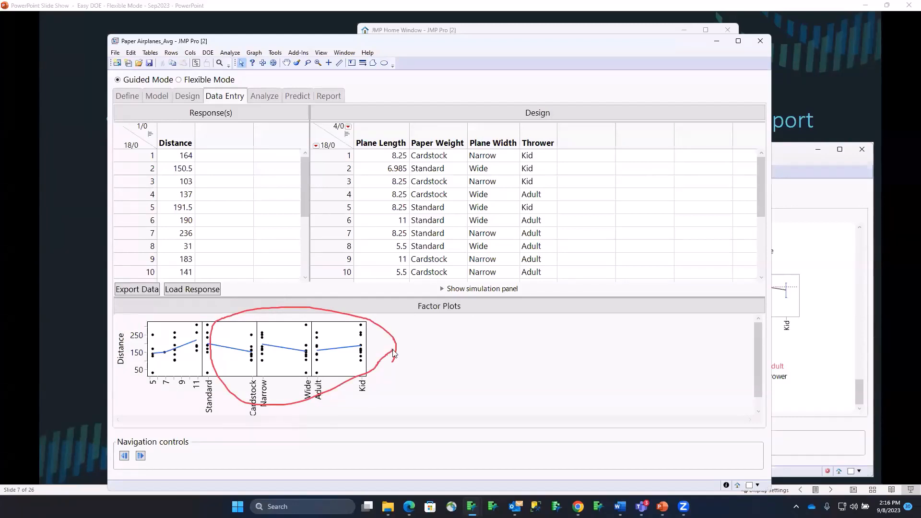
key(Escape)
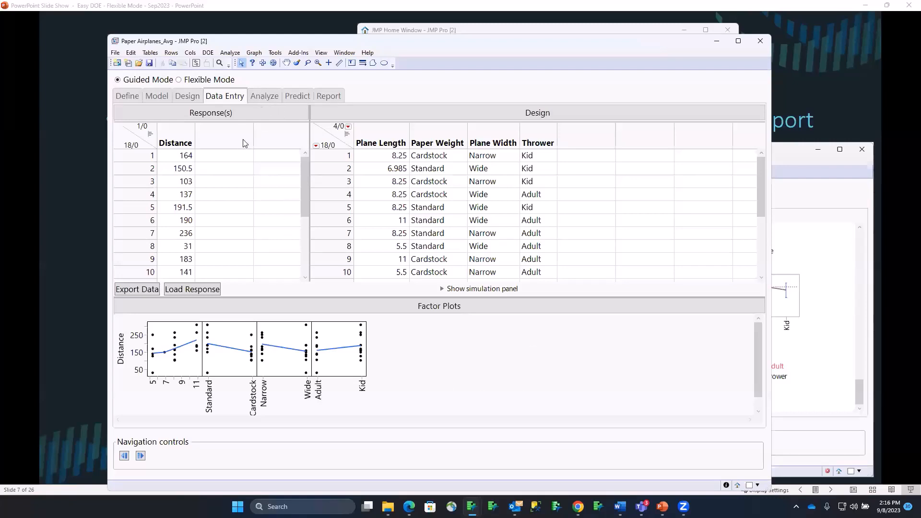
- Go to the Analyze stage and fit the full model for Distance to review its term estimates
click(141, 456)
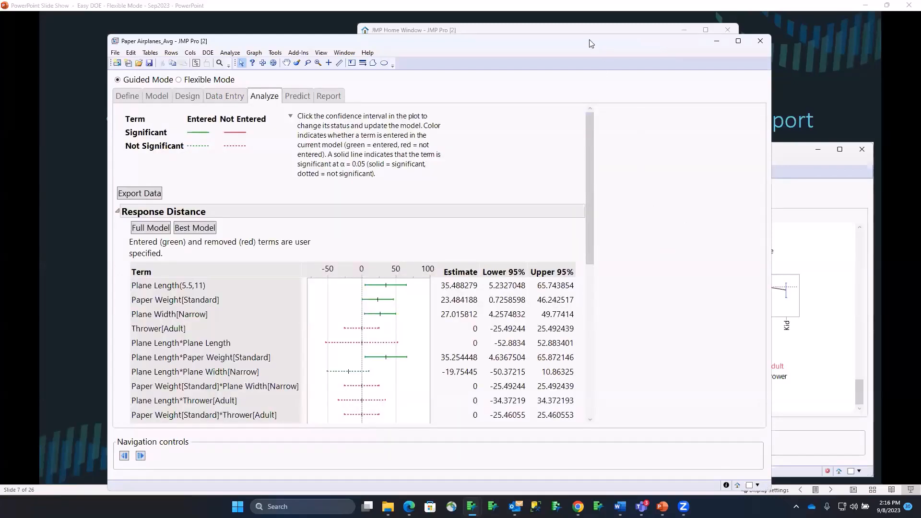
drag(593, 41, 614, 31)
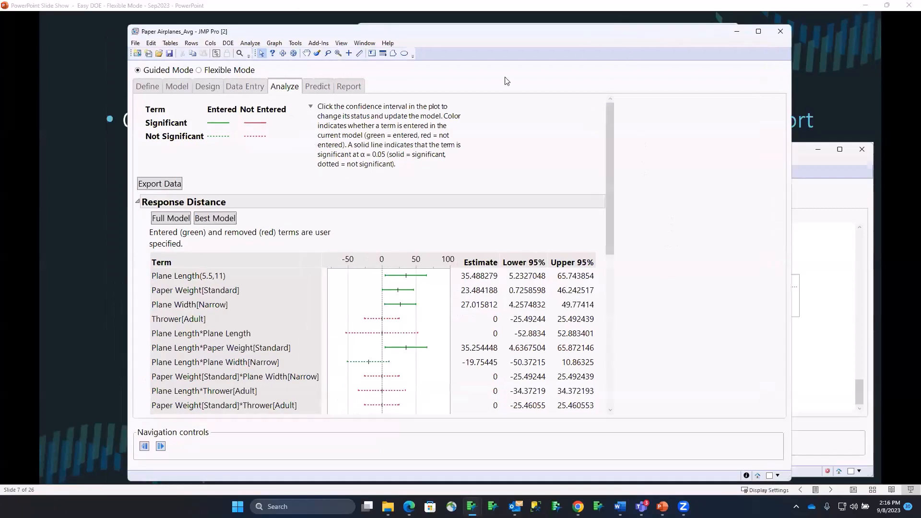
mouse_move(259, 211)
mouse_down()
mouse_move(197, 229)
mouse_move(252, 203)
mouse_up()
key(e)
click(172, 219)
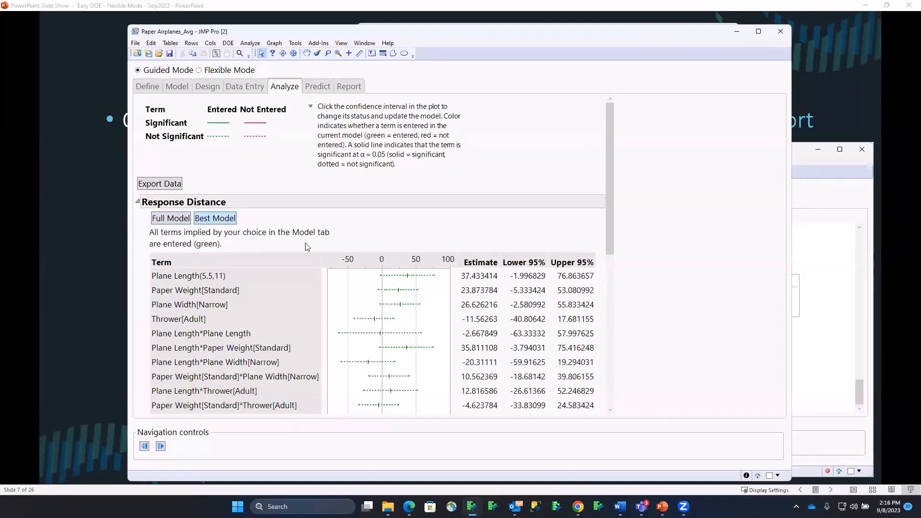
mouse_move(336, 236)
mouse_down()
mouse_move(235, 241)
mouse_move(139, 329)
mouse_move(256, 417)
mouse_move(305, 249)
mouse_up()
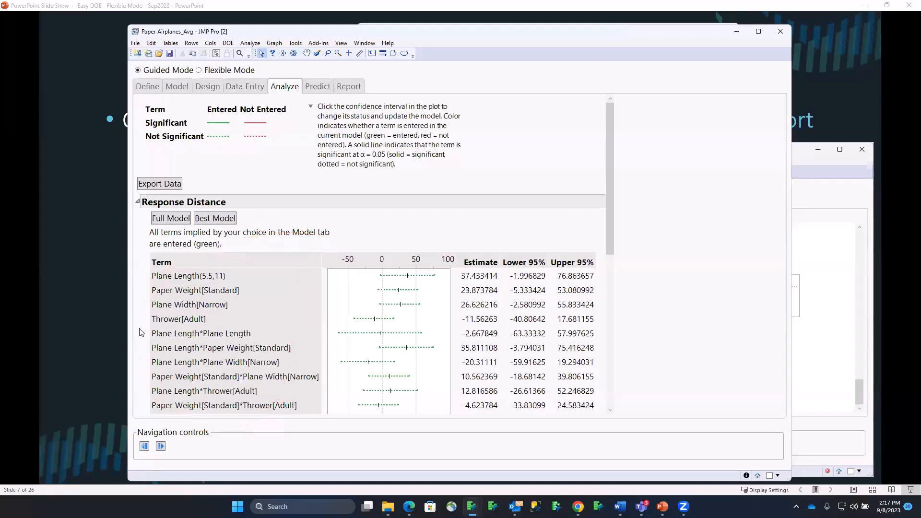
mouse_move(139, 331)
mouse_down()
mouse_move(192, 348)
mouse_move(284, 329)
mouse_move(127, 326)
mouse_move(173, 354)
mouse_up()
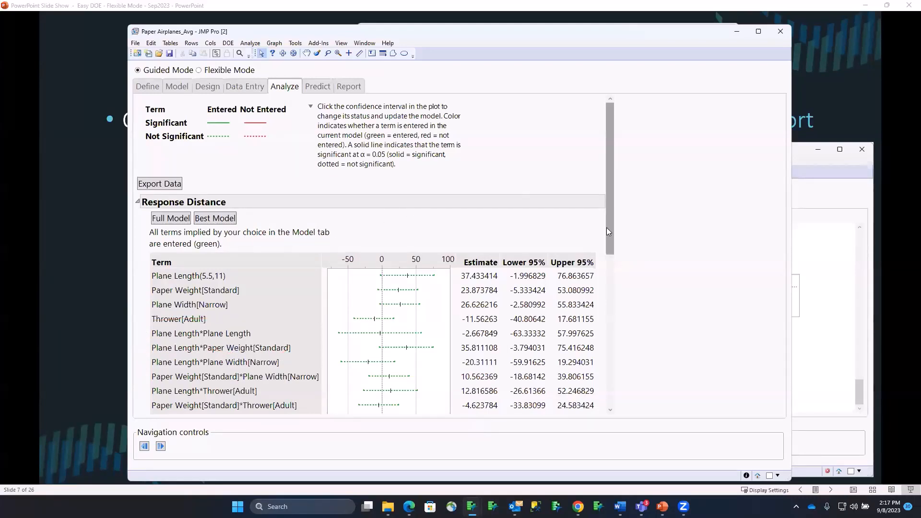
- Apply the Best Model selection to the Distance response
drag(610, 232, 610, 245)
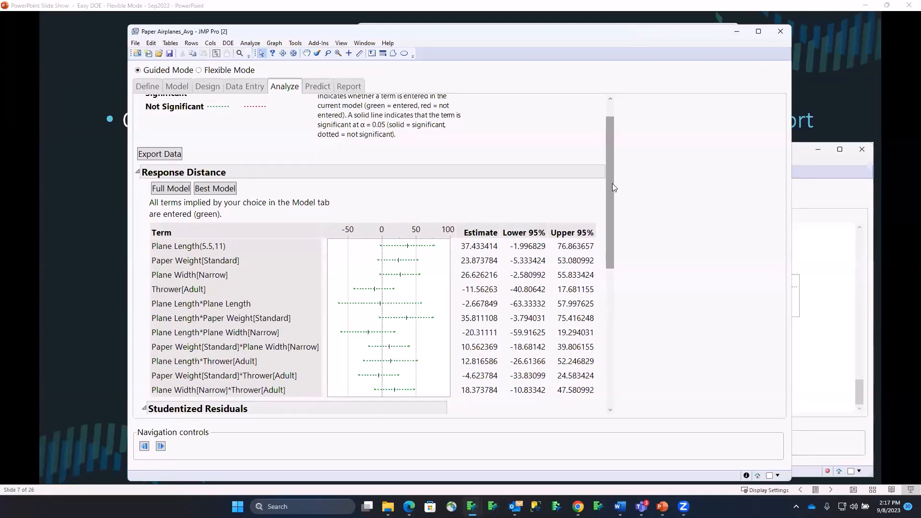
click(211, 189)
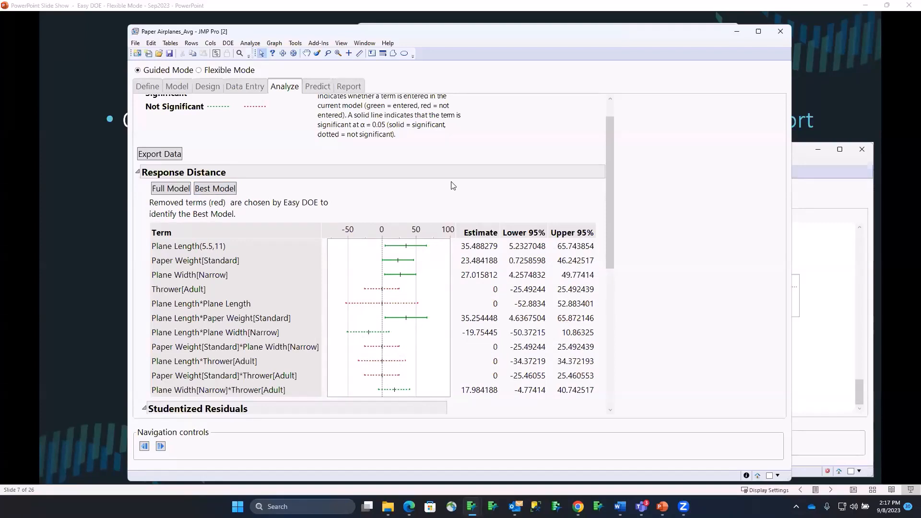
- Examine the significant and non-significant terms kept in the best model on the Distance estimates plot
mouse_move(451, 206)
mouse_down()
mouse_move(403, 208)
mouse_move(368, 257)
mouse_move(419, 281)
mouse_move(403, 210)
mouse_move(439, 311)
mouse_move(384, 321)
mouse_move(441, 316)
mouse_up()
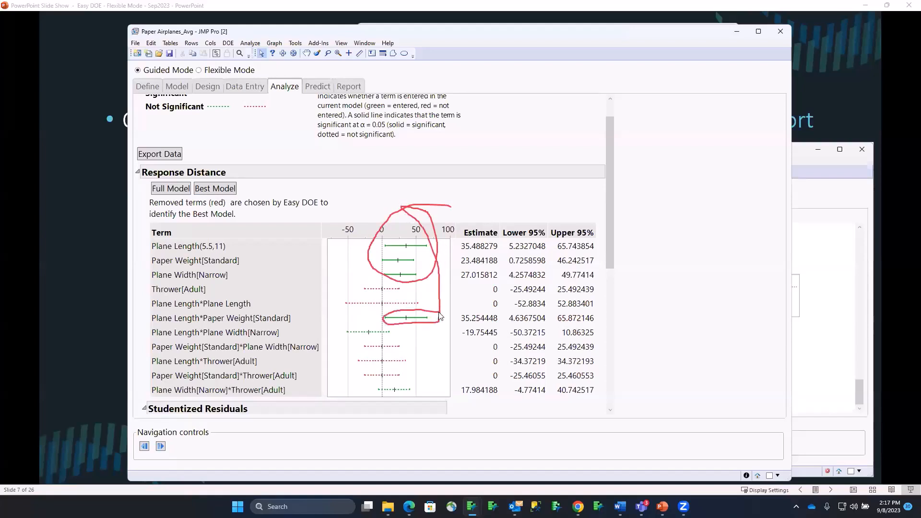
key(Escape)
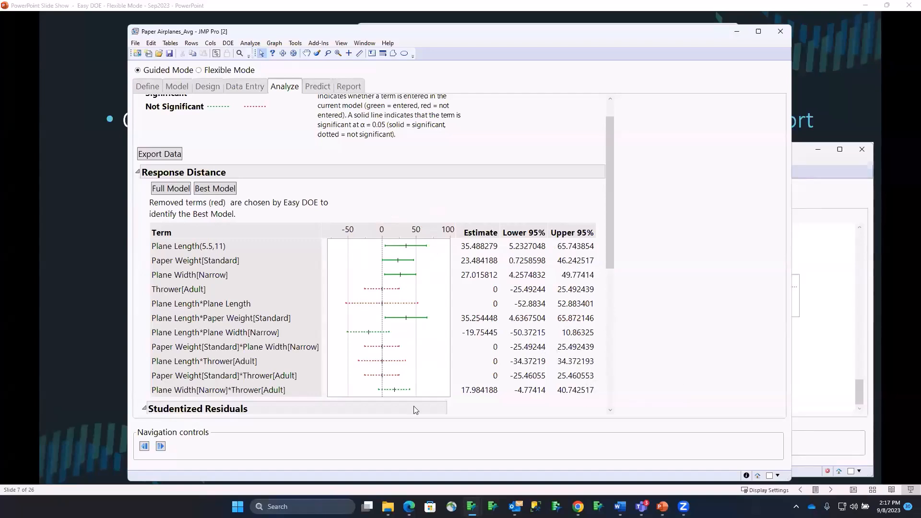
mouse_move(652, 411)
mouse_down()
mouse_move(446, 415)
mouse_move(405, 382)
mouse_move(375, 401)
mouse_move(422, 363)
mouse_move(374, 321)
mouse_move(365, 341)
mouse_move(409, 339)
mouse_up()
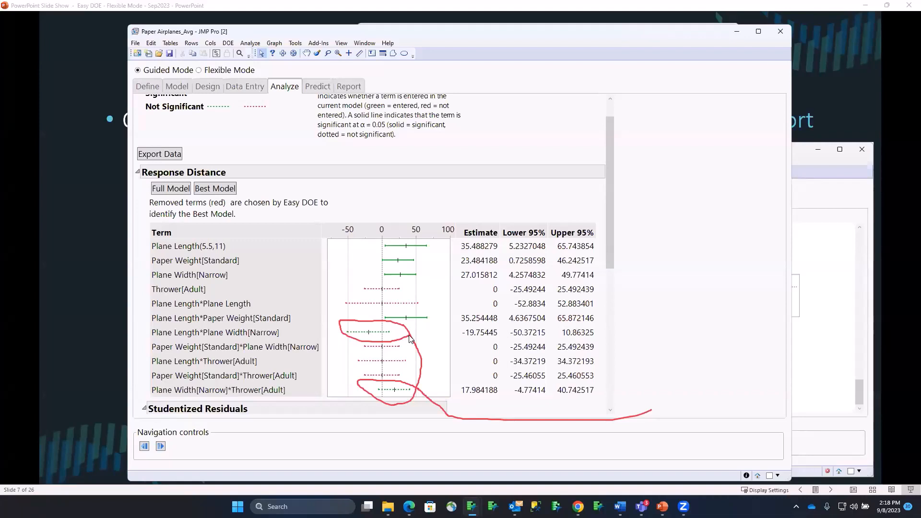
key(Escape)
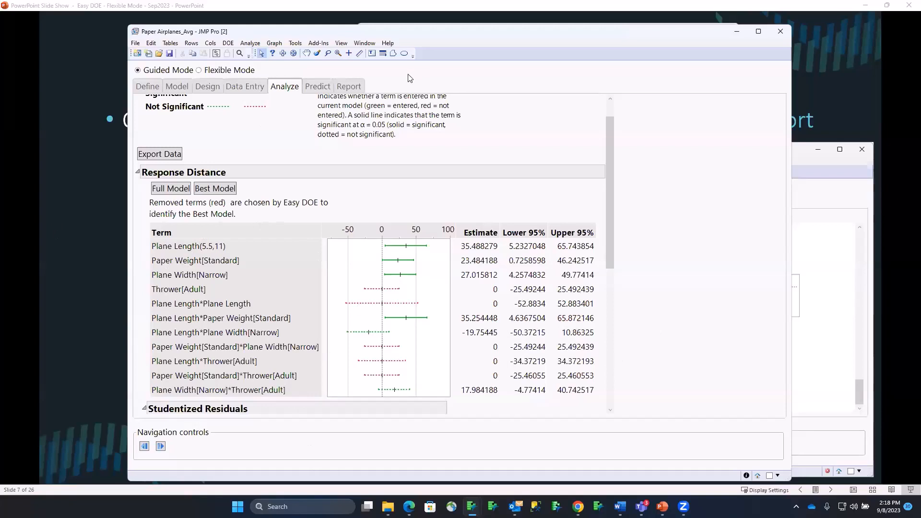
- Go to the Predict stage and rescale the profiler's Distance axis to show about 100 to 400
click(316, 87)
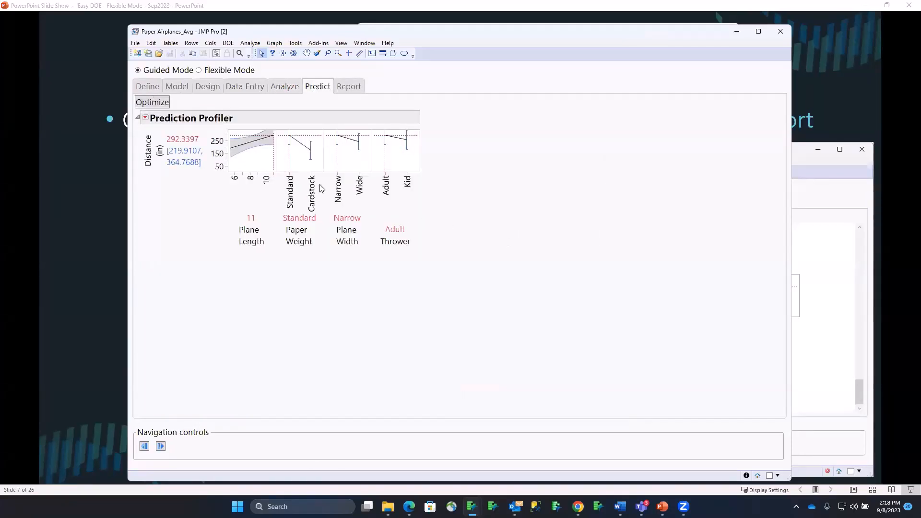
drag(222, 137, 222, 151)
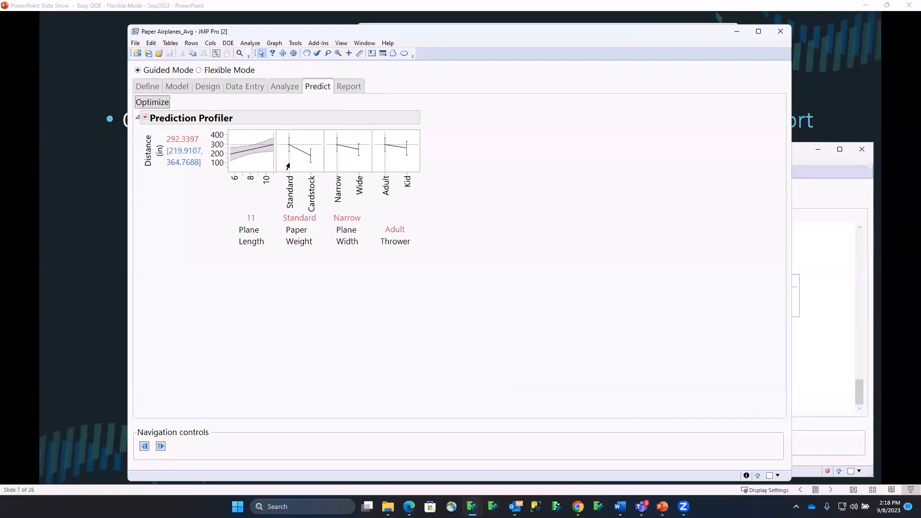
- Compare predicted Distance for Standard and Cardstock paper weight, and for Narrow and Wide plane width, in the profiler
click(312, 171)
click(289, 171)
click(357, 165)
click(331, 166)
- Alternate the profiler's Thrower between Kid and Adult, leaving it at Adult, and set Plane Length to 8.415
click(413, 168)
click(386, 166)
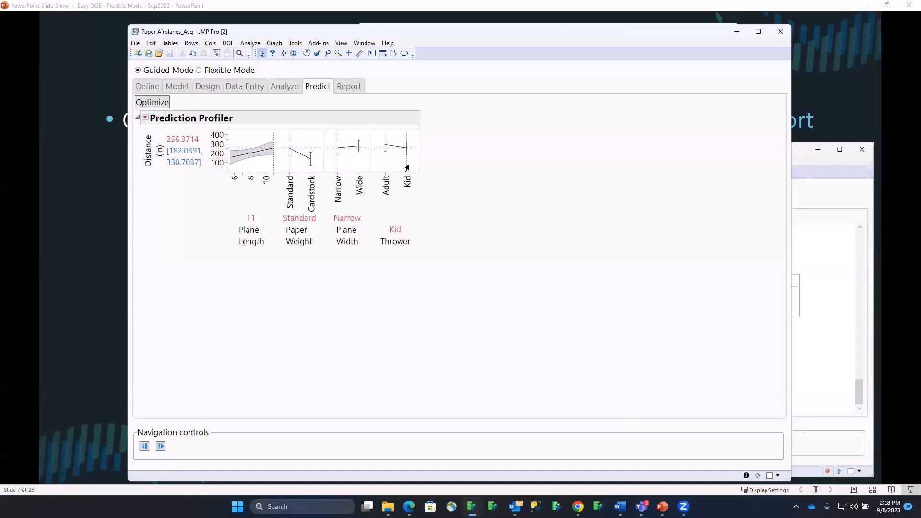
click(413, 168)
click(388, 168)
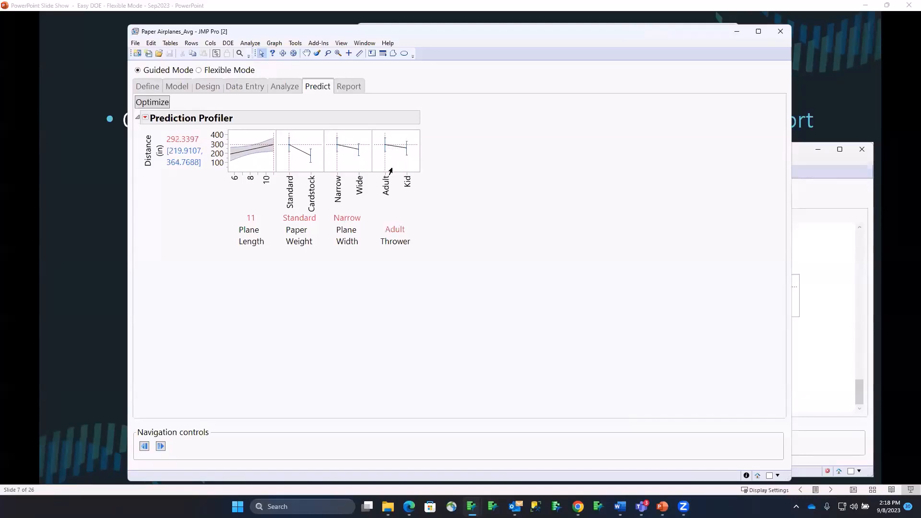
click(413, 168)
click(388, 169)
click(405, 170)
click(384, 170)
click(406, 171)
click(380, 171)
click(406, 171)
click(378, 171)
click(406, 172)
click(385, 171)
click(407, 172)
click(384, 171)
mouse_move(267, 165)
mouse_down()
mouse_move(234, 172)
mouse_move(268, 172)
mouse_move(245, 171)
mouse_move(253, 171)
mouse_up()
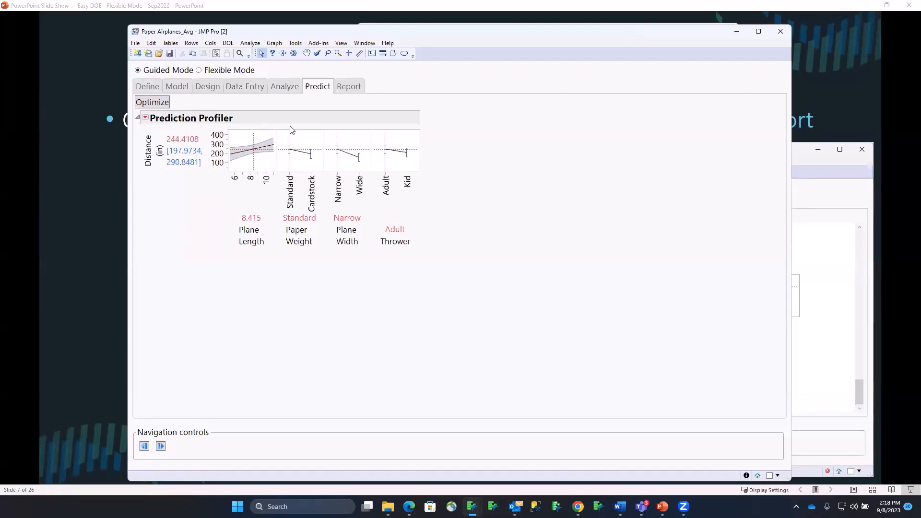
- Go to the Report stage, check the available export formats, and review the report down to the profiler figure
click(350, 86)
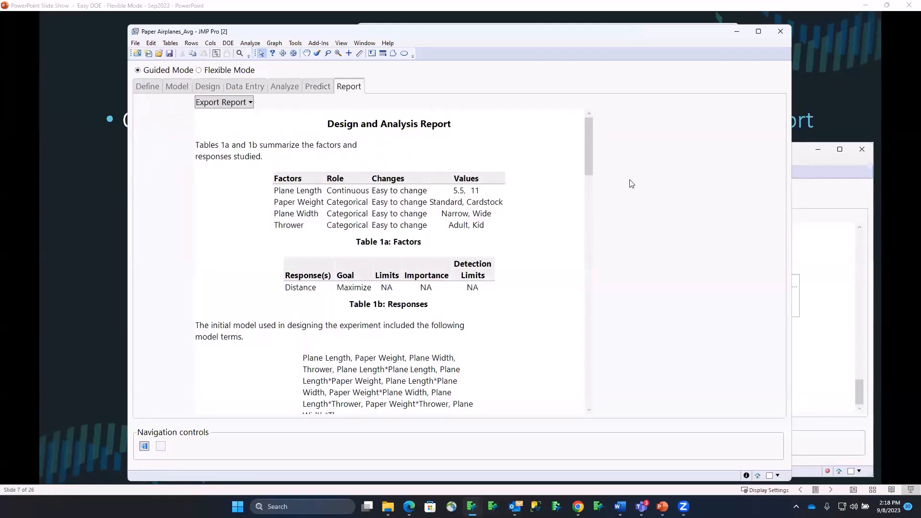
click(250, 103)
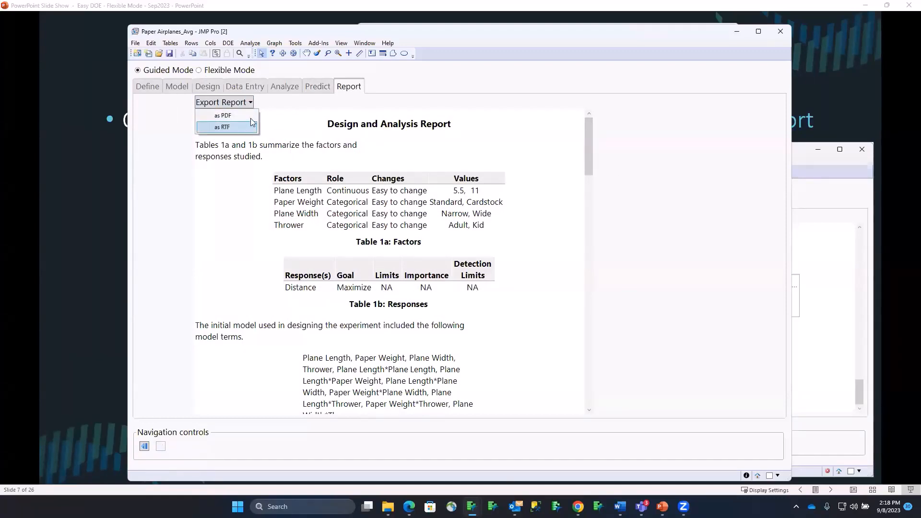
click(278, 107)
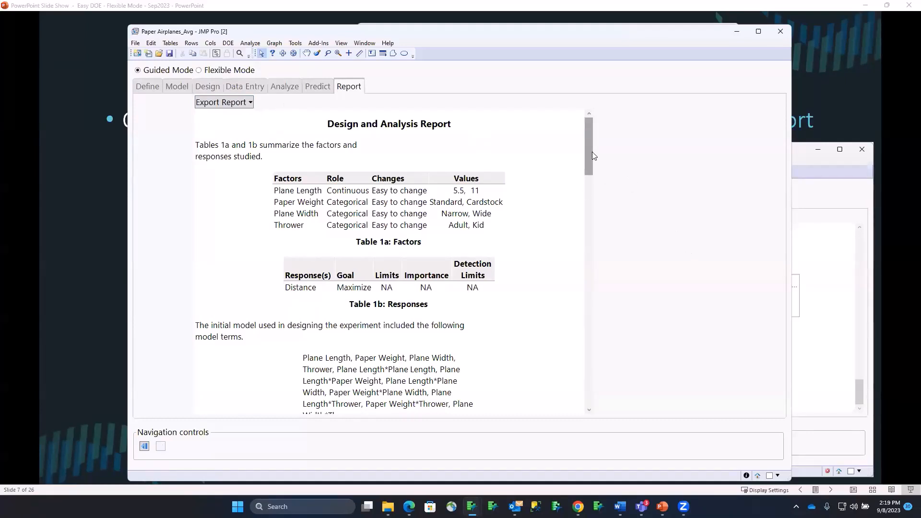
drag(588, 151, 591, 392)
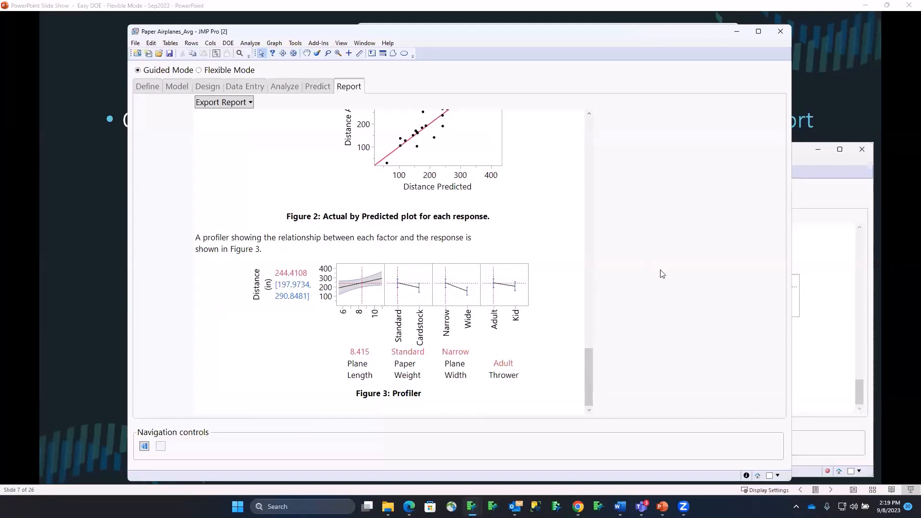
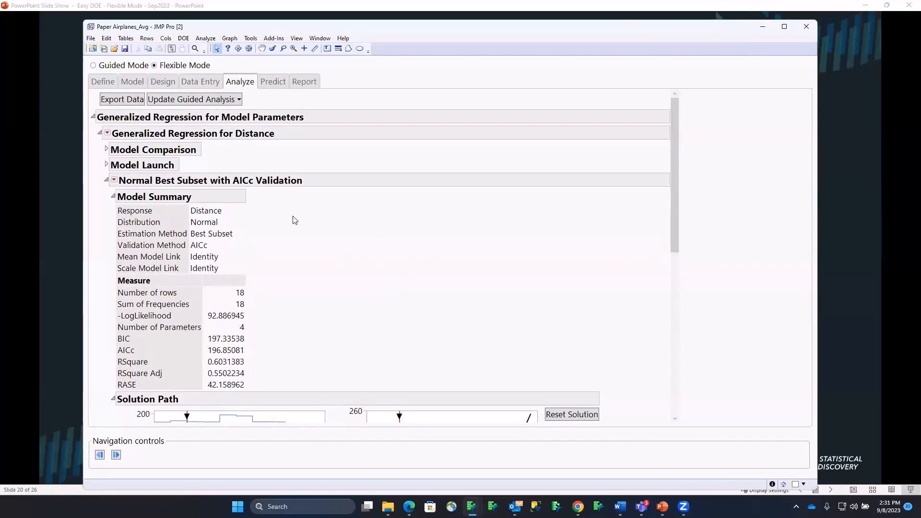
- Expand Model Launch and review the response distribution, estimation and validation choices, keeping Normal, Best Subset and AICc
click(105, 165)
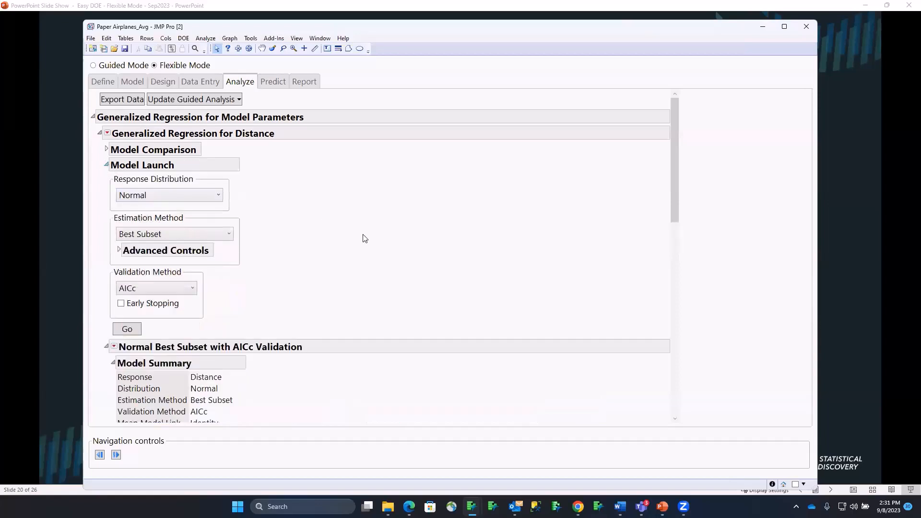
click(219, 195)
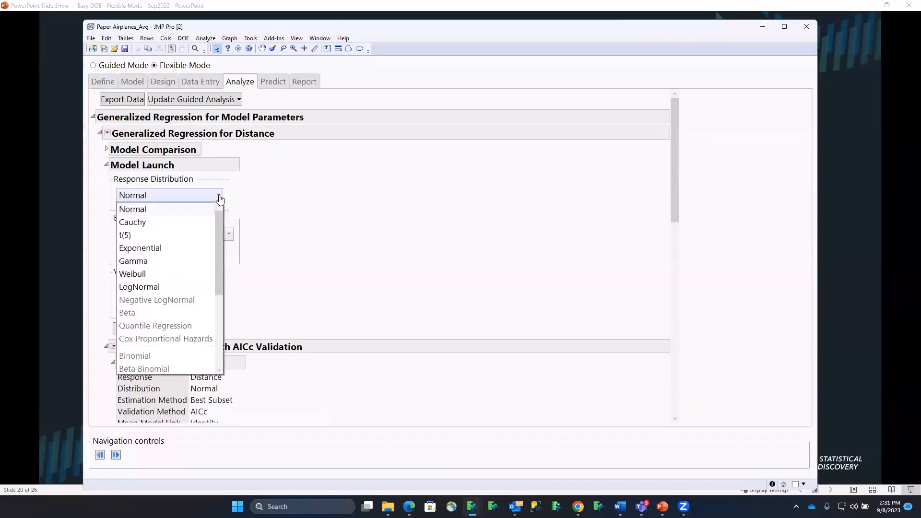
click(220, 197)
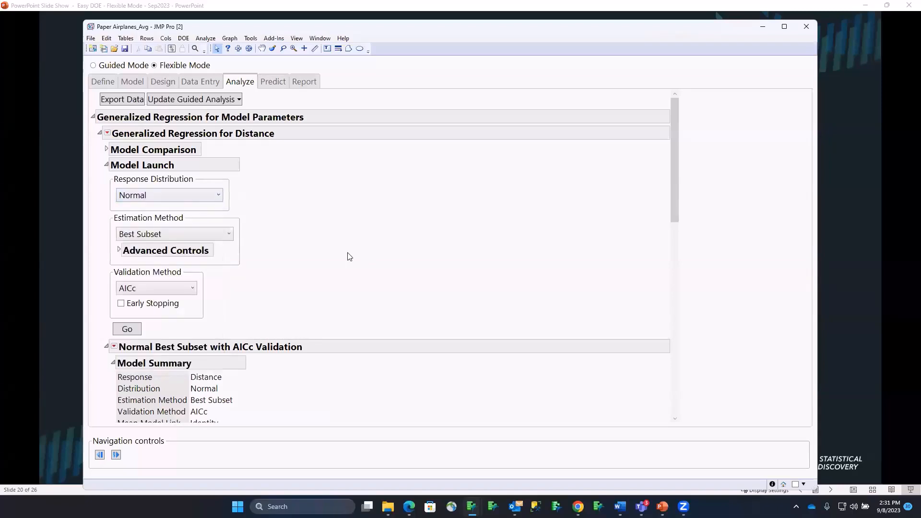
click(229, 234)
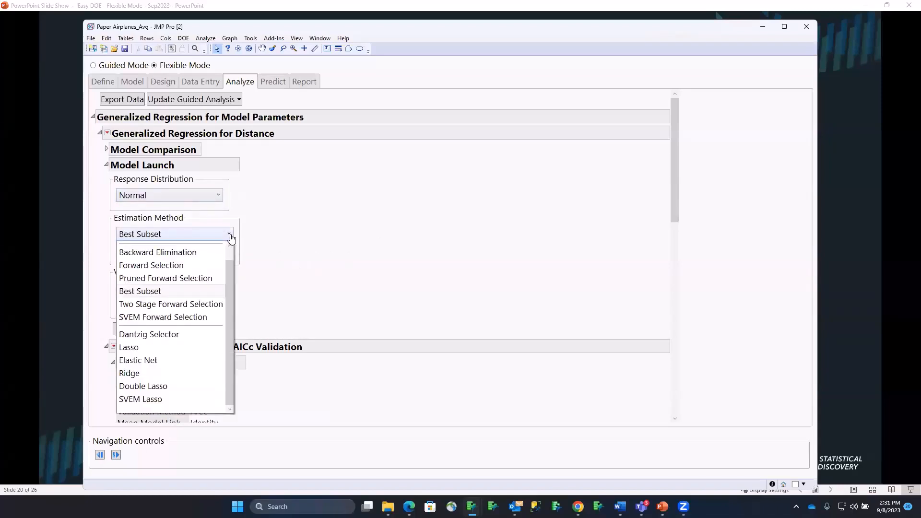
click(212, 292)
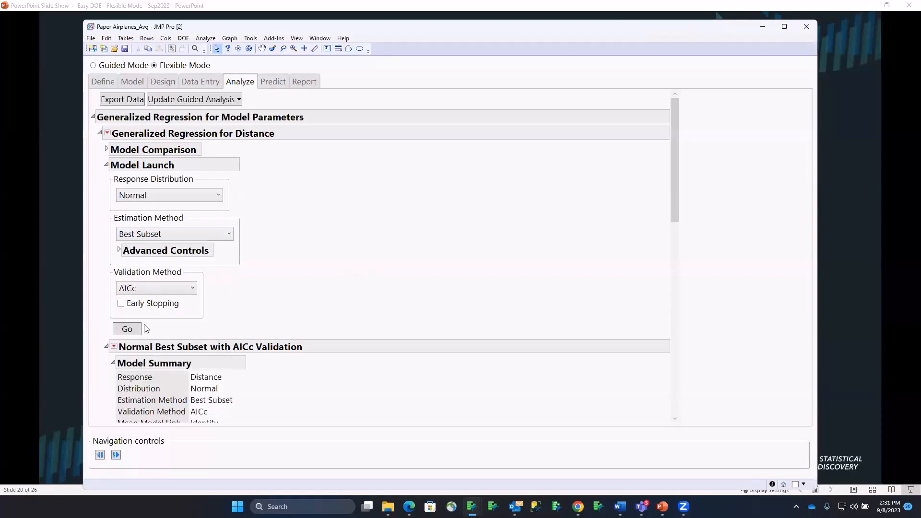
click(187, 290)
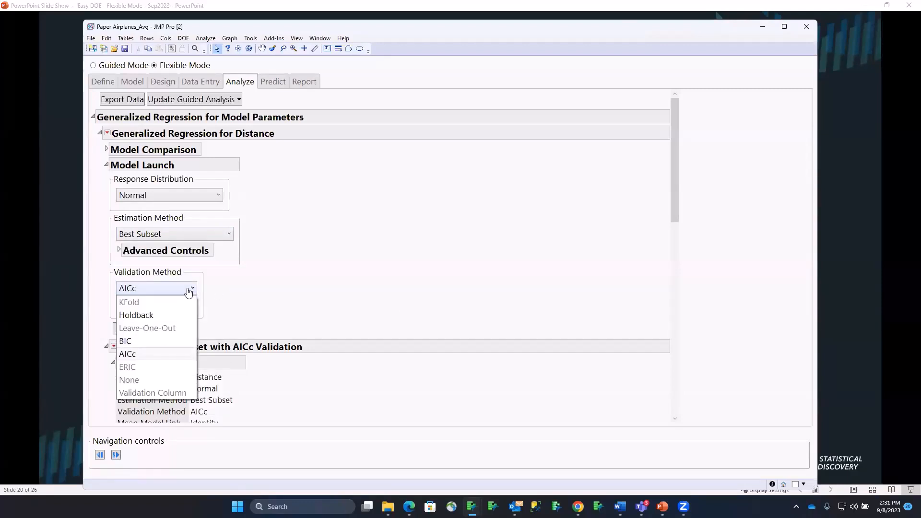
click(178, 354)
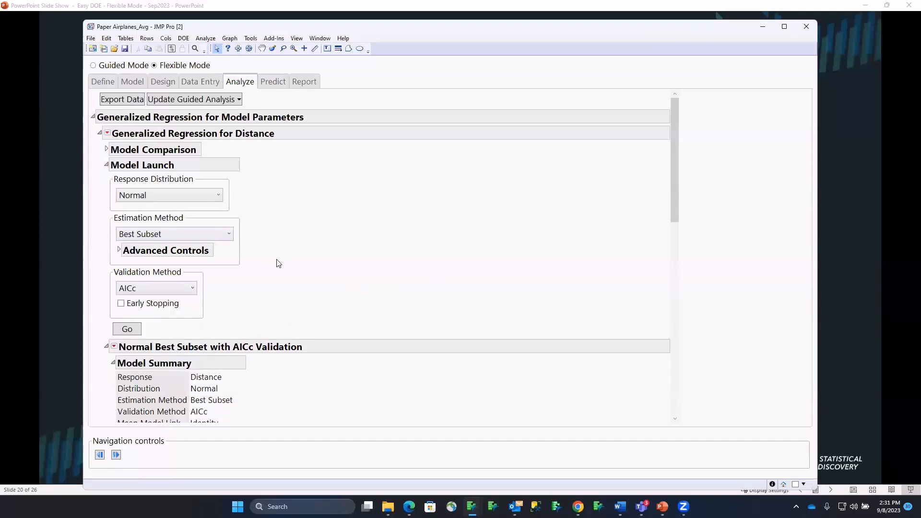
- Expand the Advanced Controls of the Best Subset method and its Force Terms list
mouse_move(276, 259)
mouse_down()
mouse_move(226, 240)
mouse_move(128, 237)
mouse_move(168, 271)
mouse_move(259, 252)
mouse_up()
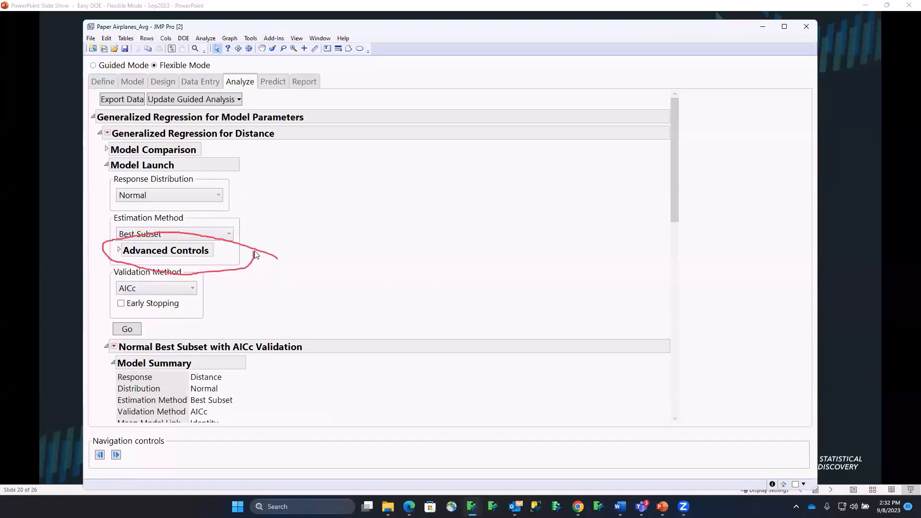
click(119, 251)
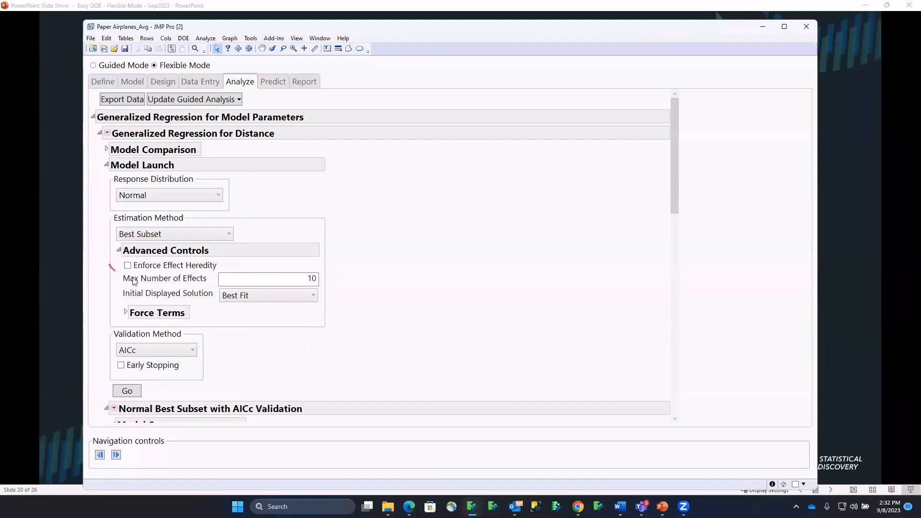
mouse_move(111, 265)
mouse_down()
mouse_move(121, 261)
mouse_move(115, 273)
mouse_up()
click(126, 311)
scroll(483, 299, down, 3)
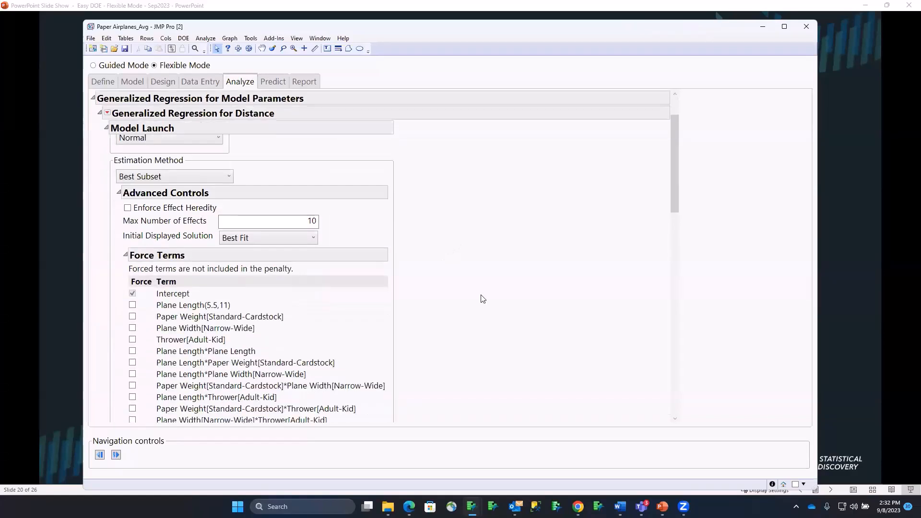
- Force the main effects Plane Length, Paper Weight, Plane Width and Thrower into the model
click(133, 305)
click(133, 317)
click(132, 328)
click(133, 340)
mouse_move(101, 306)
mouse_down()
mouse_move(144, 358)
mouse_move(149, 287)
mouse_move(94, 308)
mouse_up()
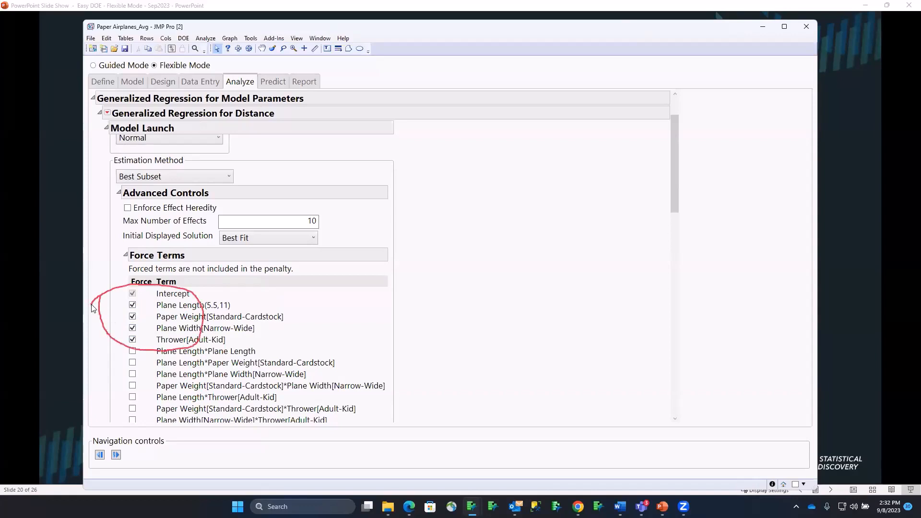
key(Escape)
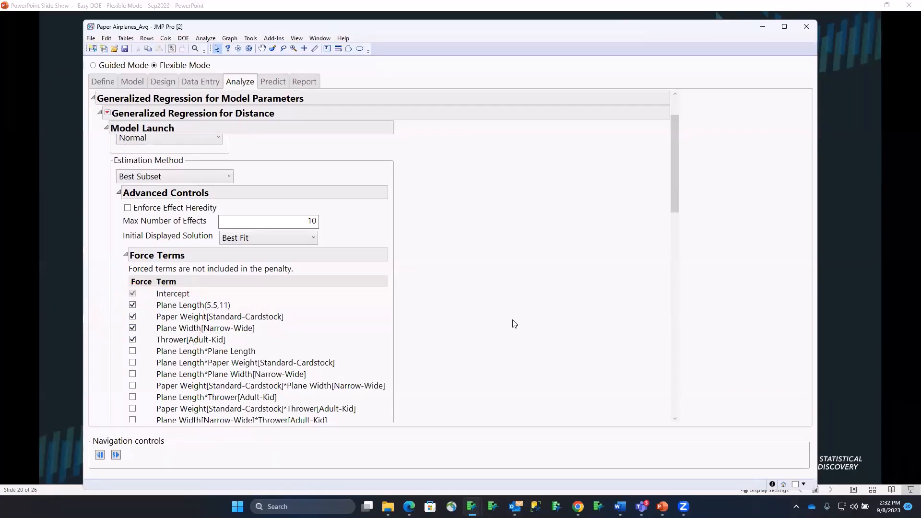
- Fit the Normal Best Subset model for Distance with AICc validation and the forced main effects
scroll(544, 329, up, 3)
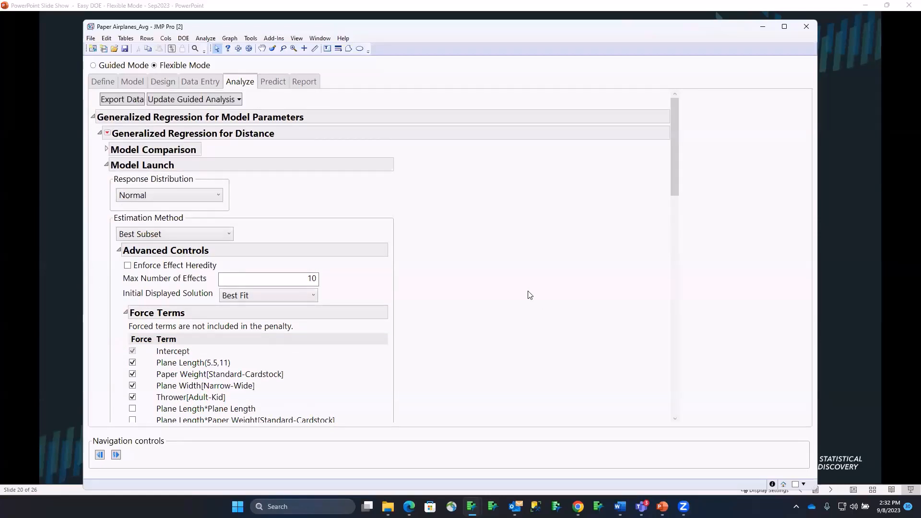
scroll(528, 294, down, 12)
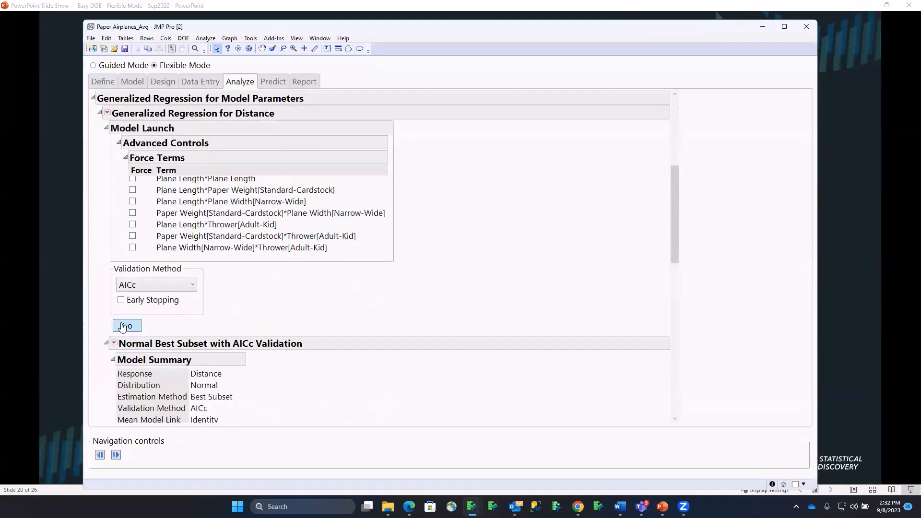
click(126, 328)
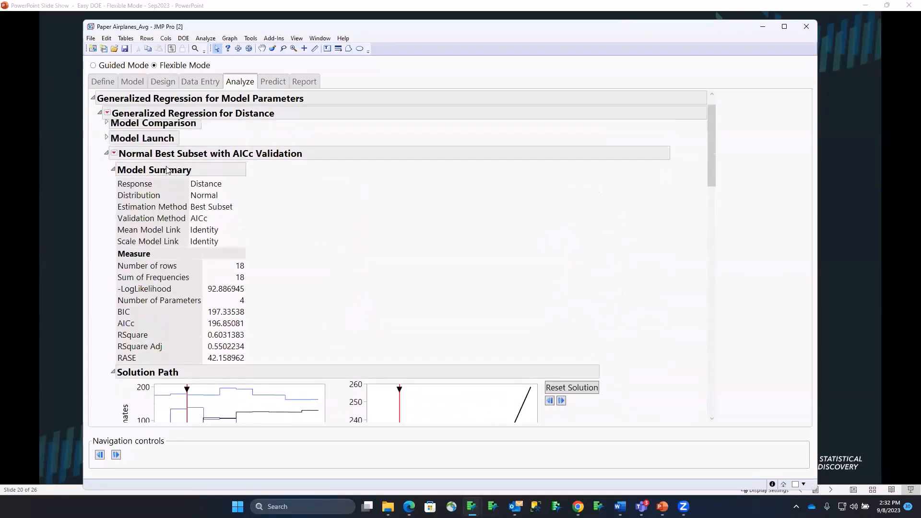
- Expand Model Comparison and compare the two Best Subset fits on their fit statistics
click(106, 149)
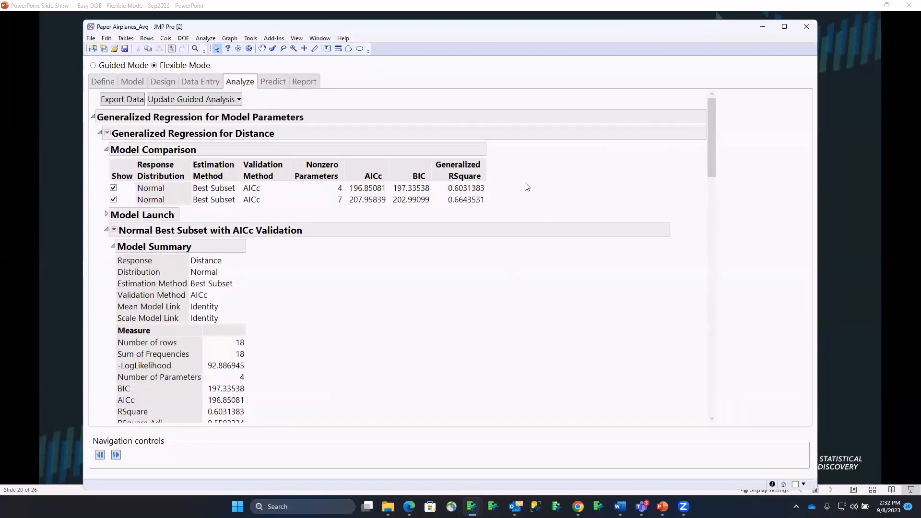
mouse_move(527, 183)
mouse_down()
mouse_move(202, 169)
mouse_move(184, 192)
mouse_move(481, 196)
mouse_move(500, 179)
mouse_up()
key(Escape)
mouse_move(388, 144)
mouse_down()
mouse_move(375, 193)
mouse_move(383, 179)
mouse_up()
key(Escape)
mouse_move(516, 205)
mouse_down()
mouse_move(418, 193)
mouse_move(500, 203)
mouse_up()
key(Escape)
- Add a Prediction Profiler to the two Normal Best Subset fits of Distance and compare their profiles
scroll(296, 285, down, 5)
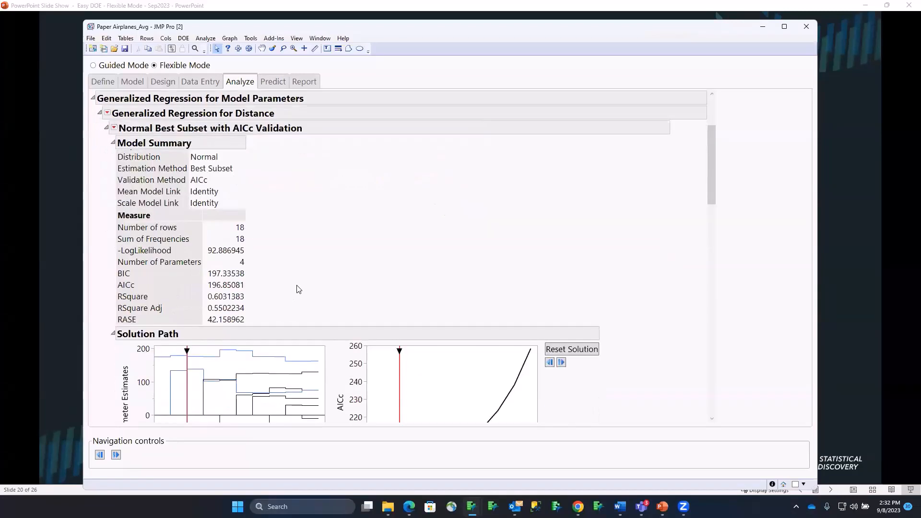
scroll(312, 282, down, 10)
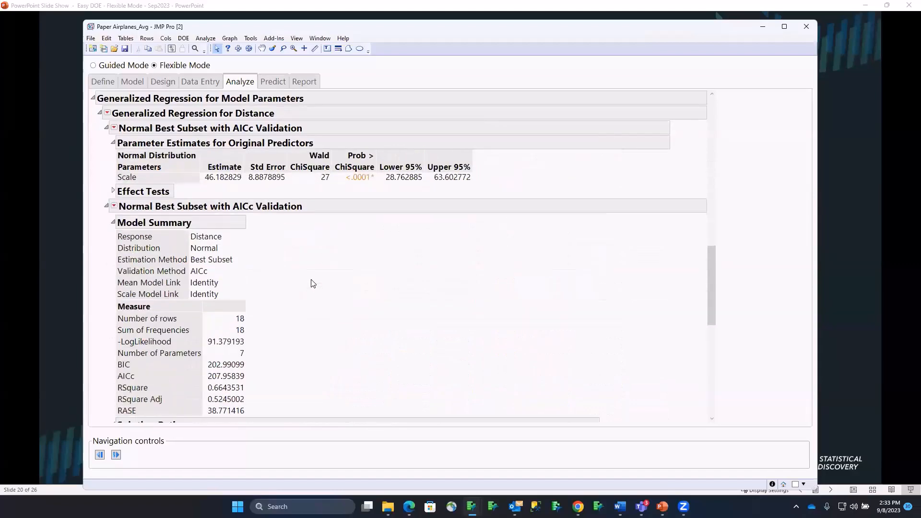
scroll(185, 190, up, 3)
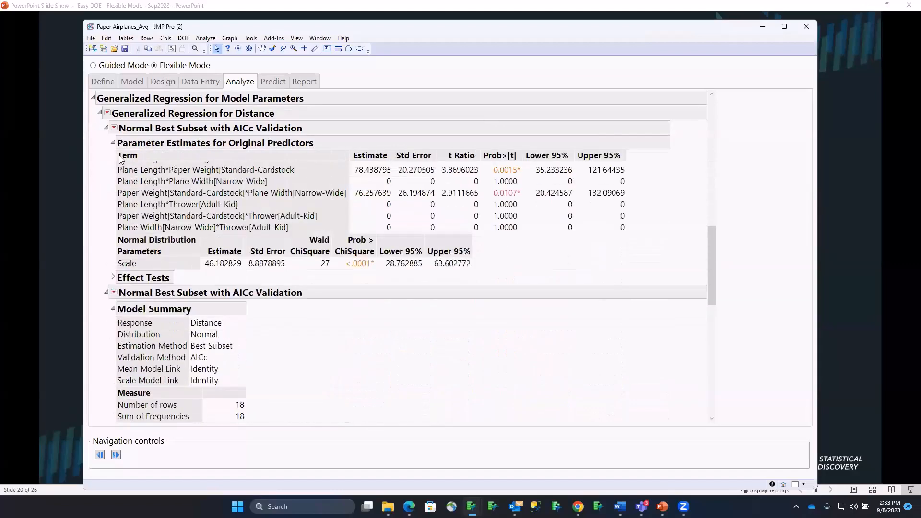
click(114, 128)
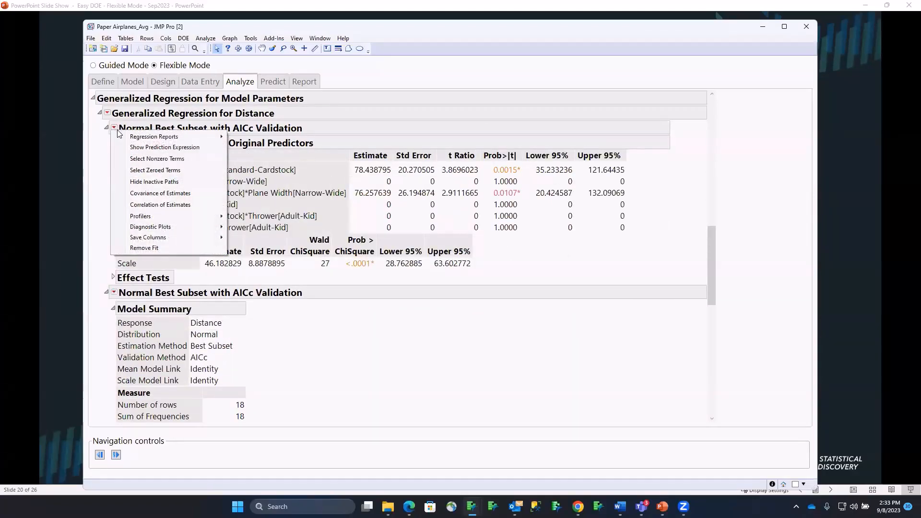
mouse_move(187, 216)
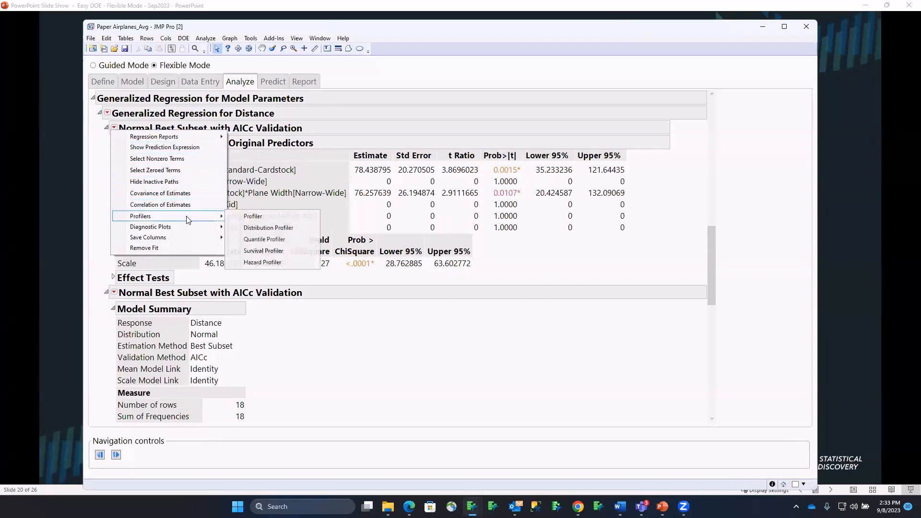
click(258, 217)
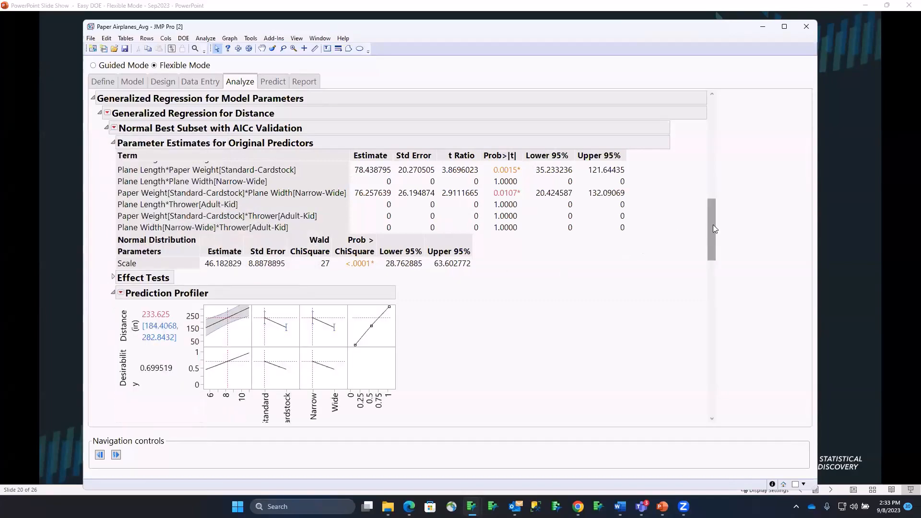
scroll(713, 225, down, 3)
drag(714, 283, 713, 402)
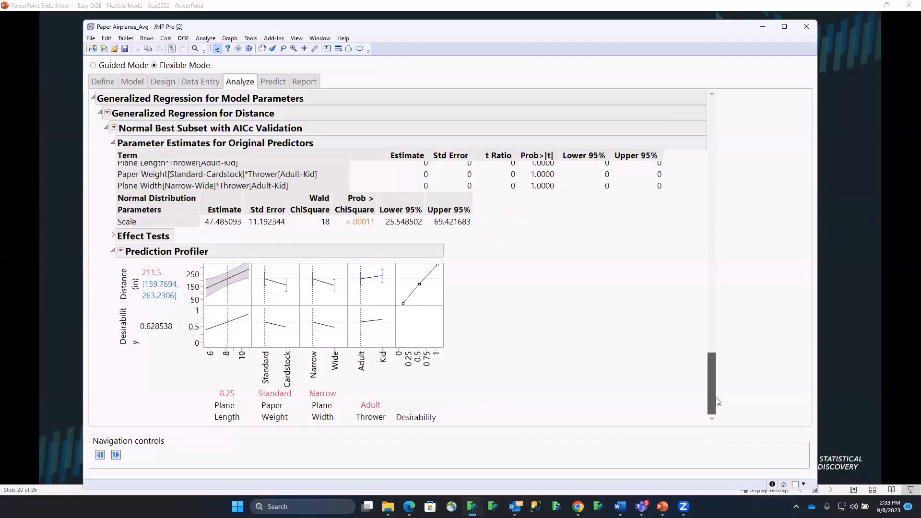
- Fit a LogNormal Best Subset model for Distance with AICc validation, keeping the forced main effects
drag(714, 390, 704, 119)
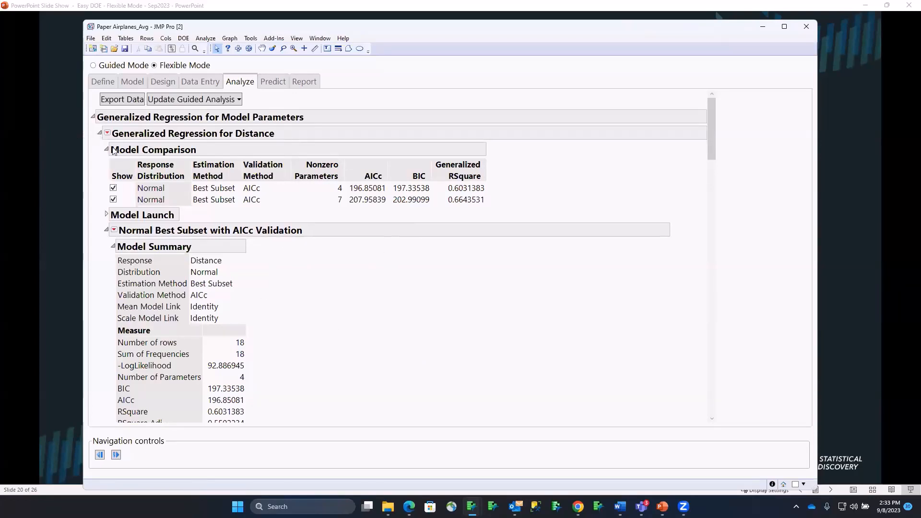
click(107, 216)
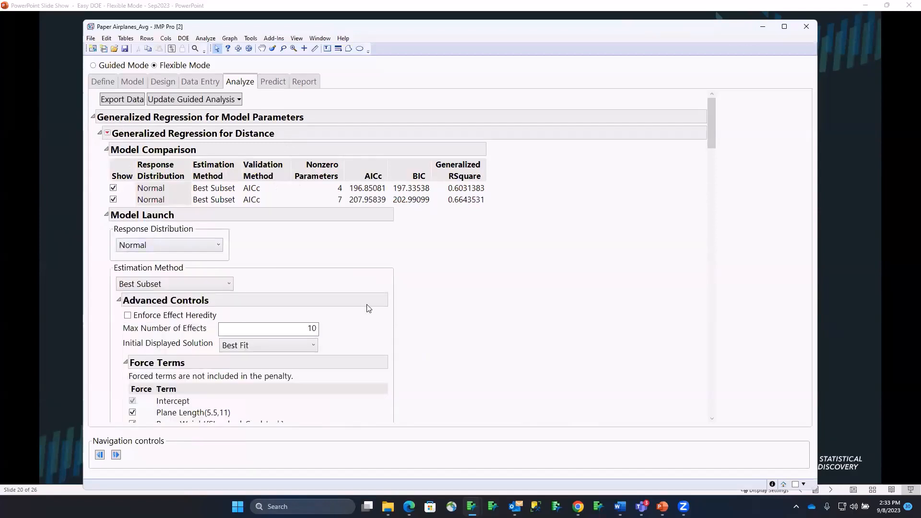
click(218, 249)
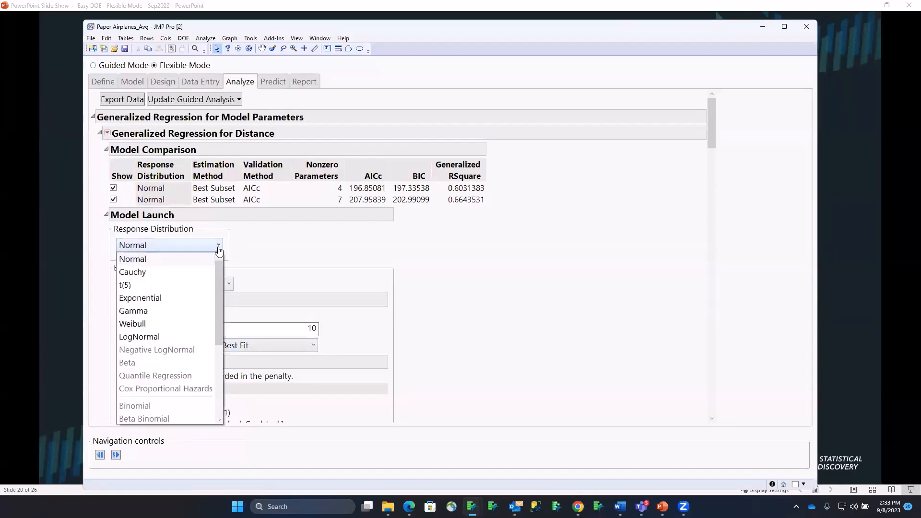
click(192, 337)
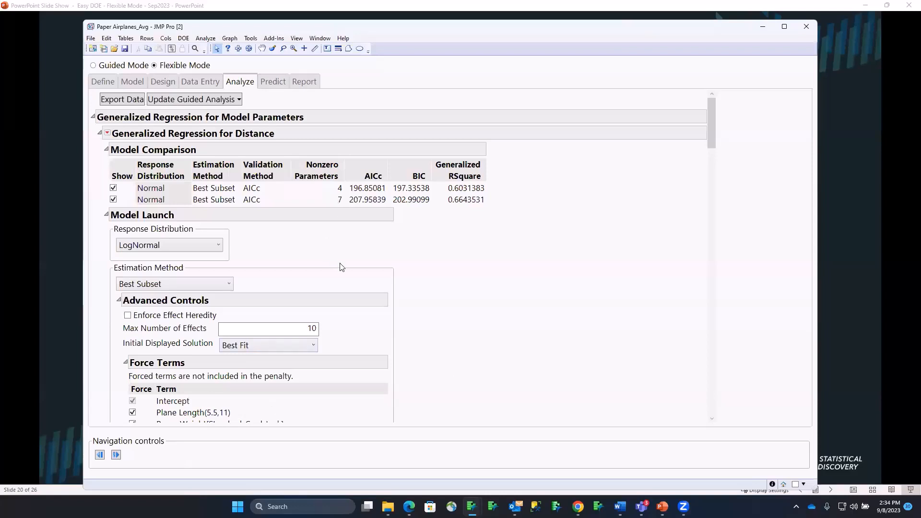
scroll(353, 272, down, 3)
scroll(411, 278, down, 5)
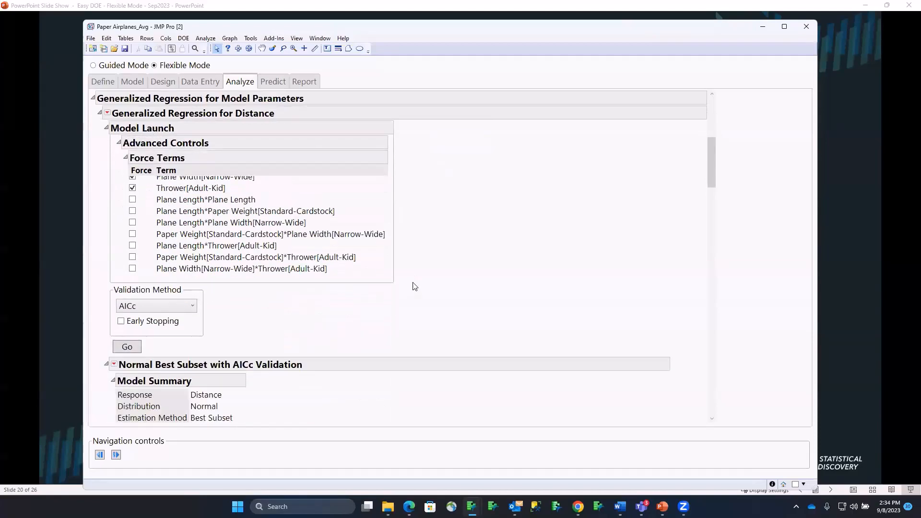
click(128, 349)
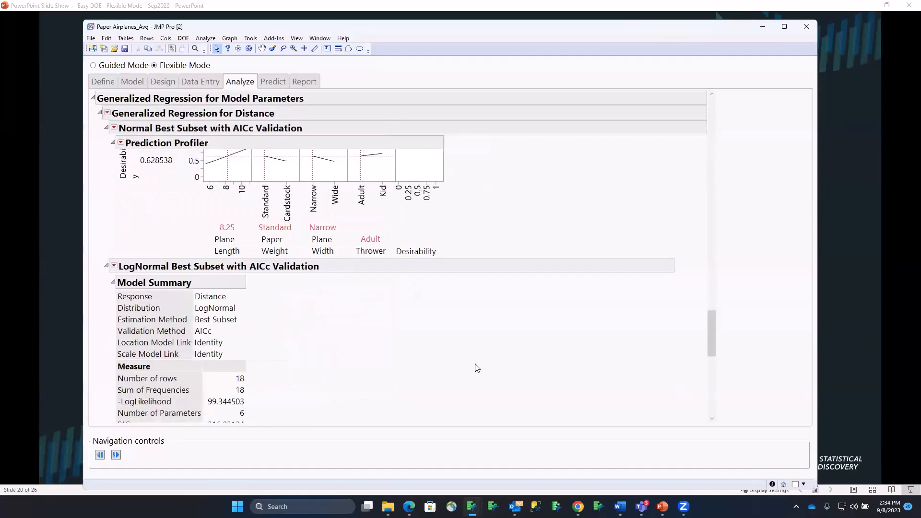
- Compare the LogNormal fit with the two Normal fits on AICc, BIC and Generalized RSquare
scroll(491, 356, up, 2)
scroll(490, 353, up, 15)
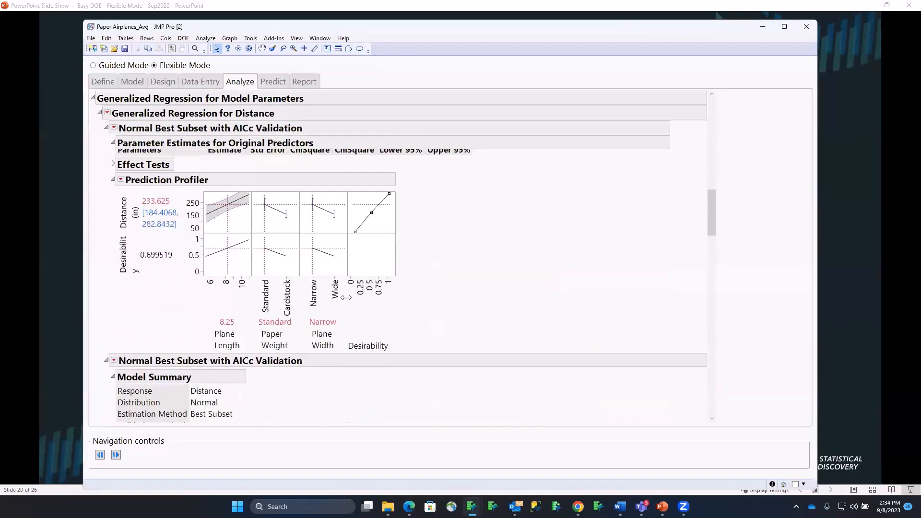
scroll(252, 241, up, 8)
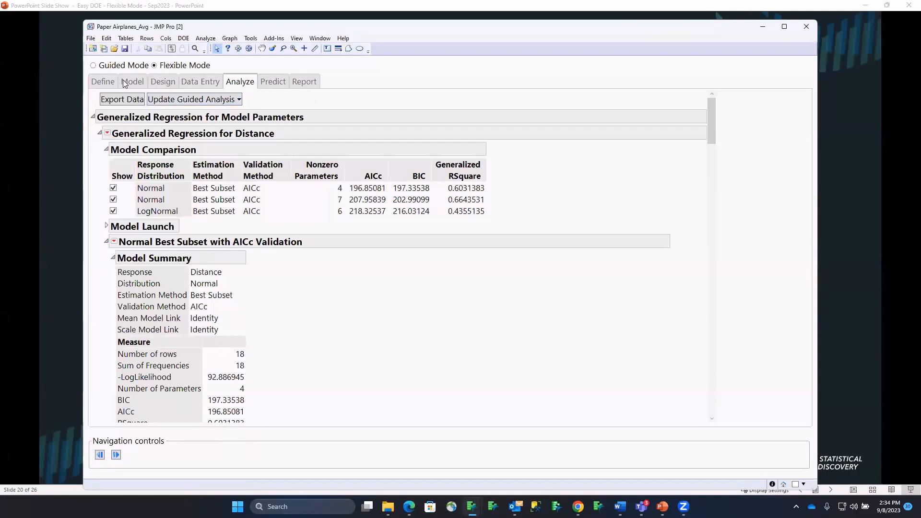
- Export the design's defined factors to a new factor data table
click(108, 84)
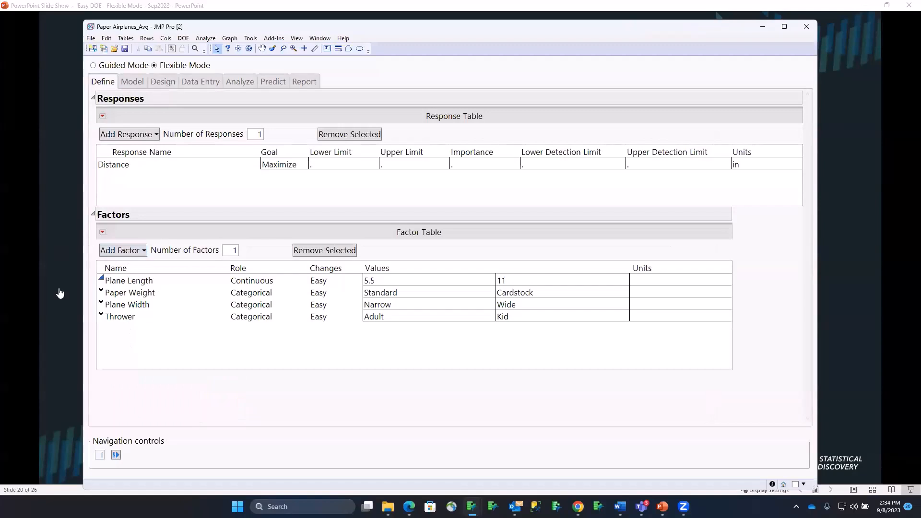
click(103, 234)
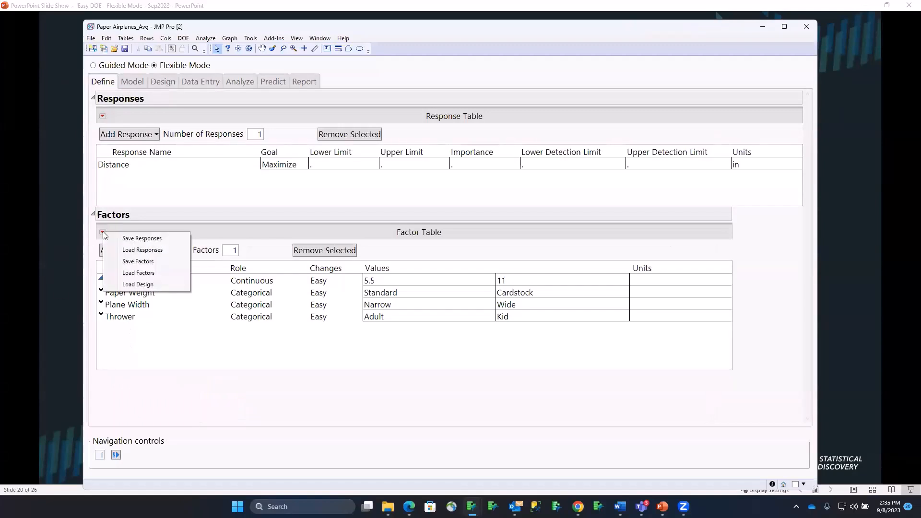
click(139, 262)
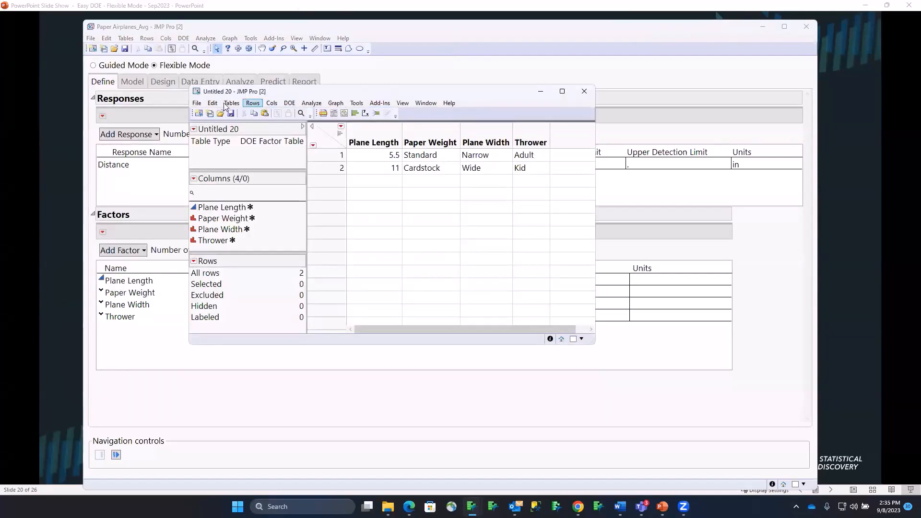
- Save the factor table as a JMP data table named DOE Airplane 1-1
click(197, 103)
click(228, 189)
text(DO)
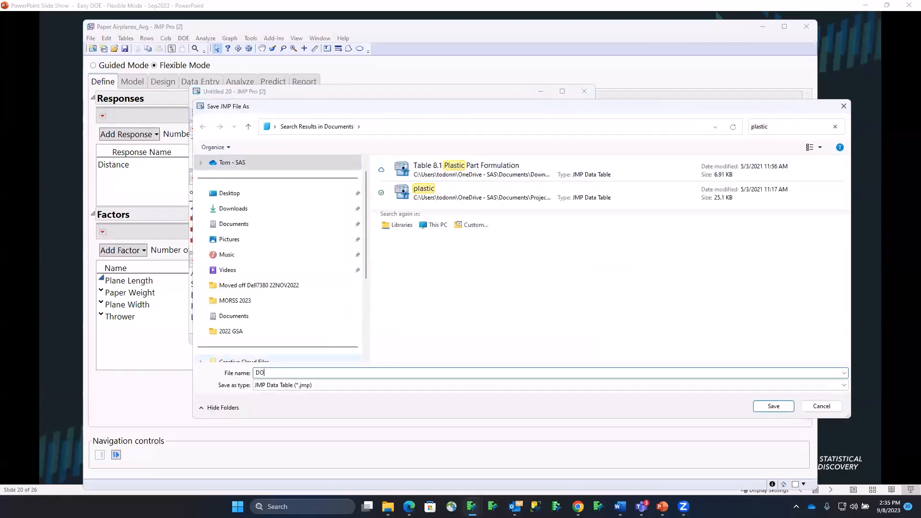
text(E Airplane 1-1)
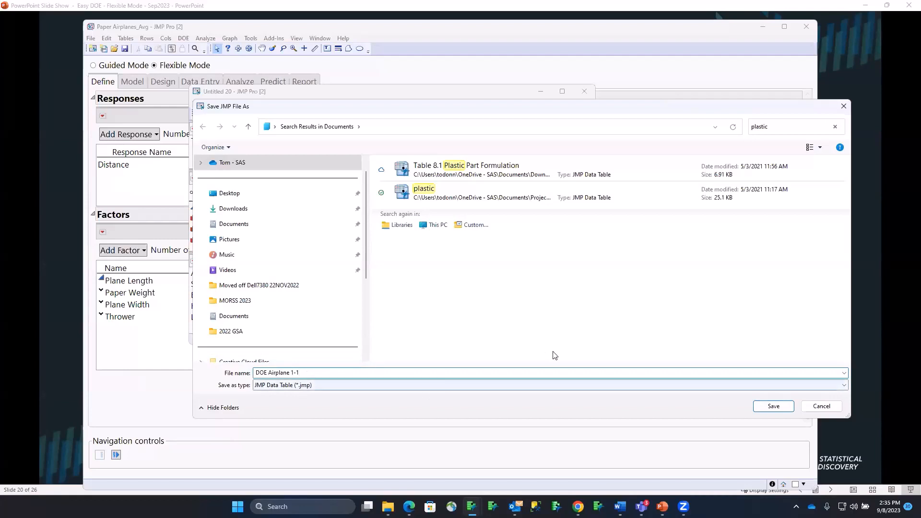
click(772, 406)
click(773, 406)
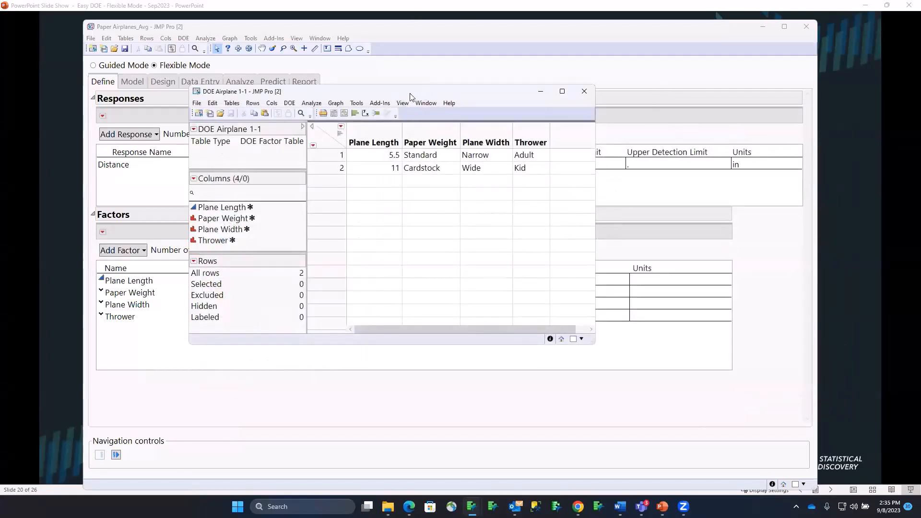
- Minimize the Paper Airplanes_Avg window and reposition the DOE Airplane 1-1 table window
drag(410, 93, 366, 104)
click(764, 45)
click(763, 27)
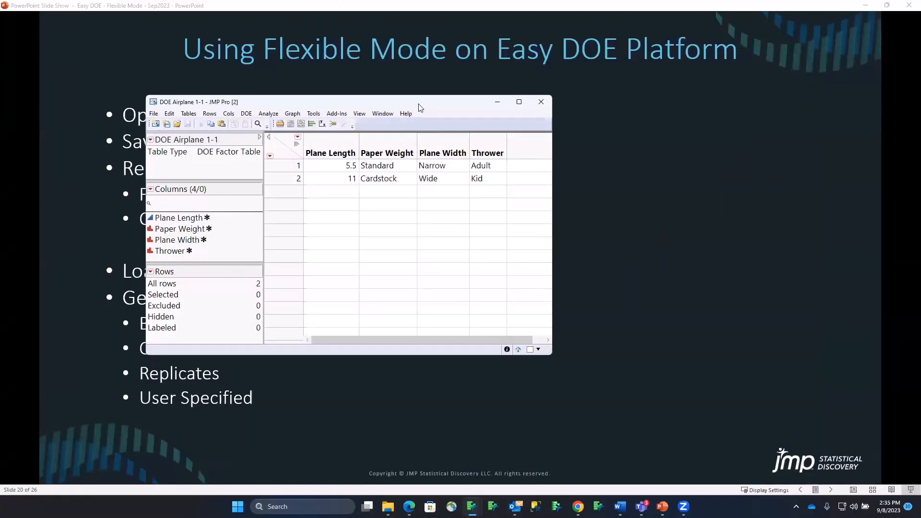
drag(418, 108, 519, 93)
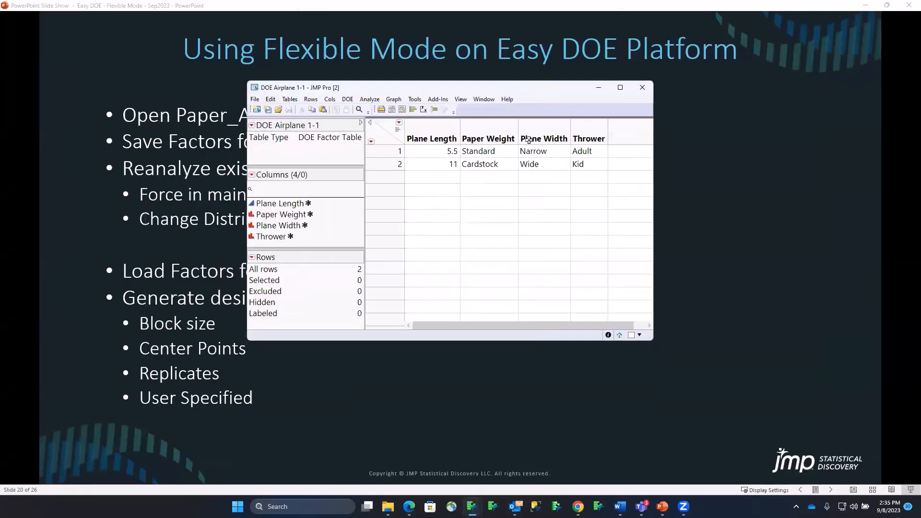
- Start a new Easy DOE and load its factors from the DOE Airplane 1-1 table
click(345, 101)
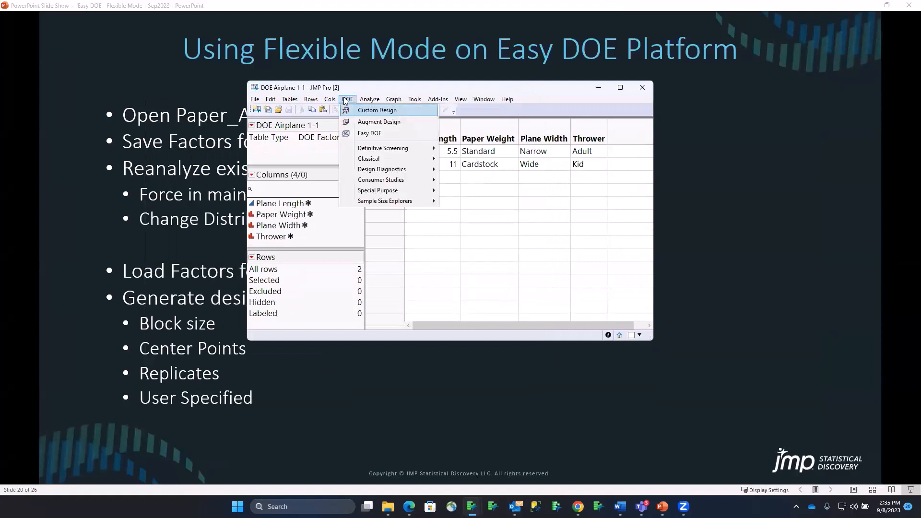
click(362, 132)
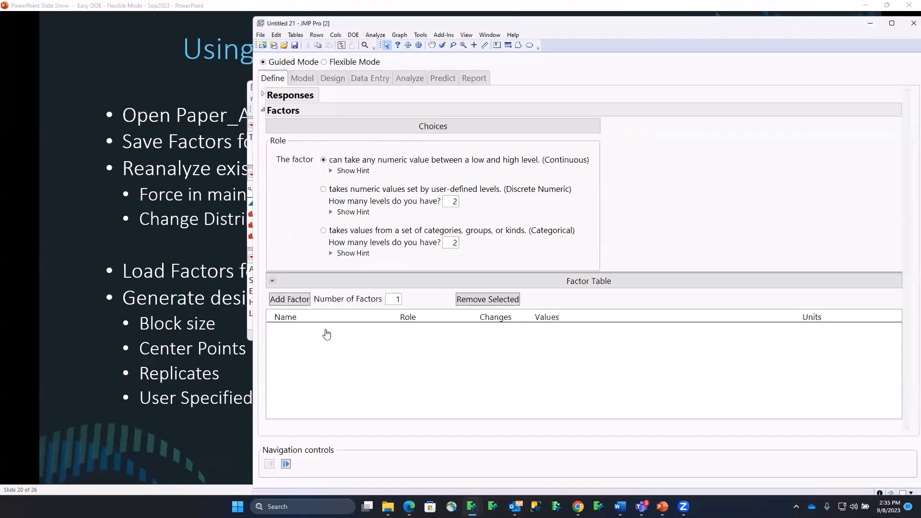
click(272, 281)
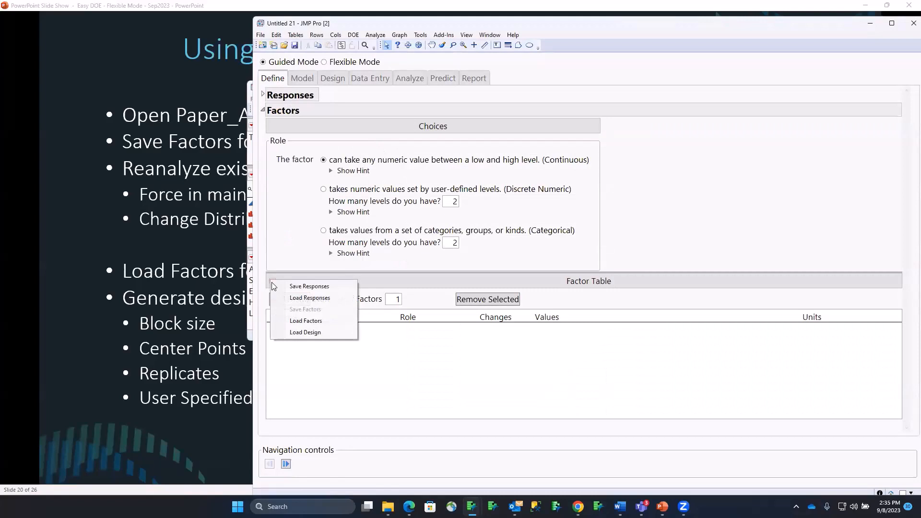
click(317, 325)
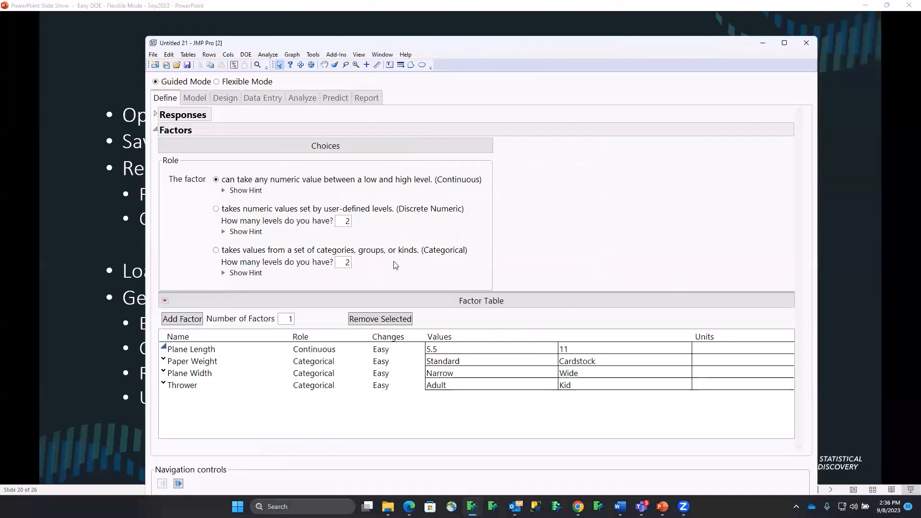
- Name the new design's response Distance with units of inches, and collapse the Responses section
click(155, 116)
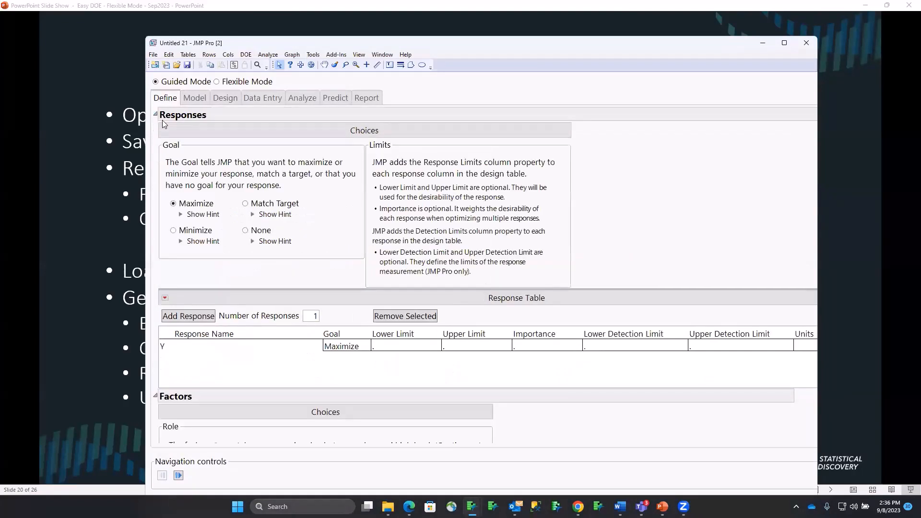
click(212, 349)
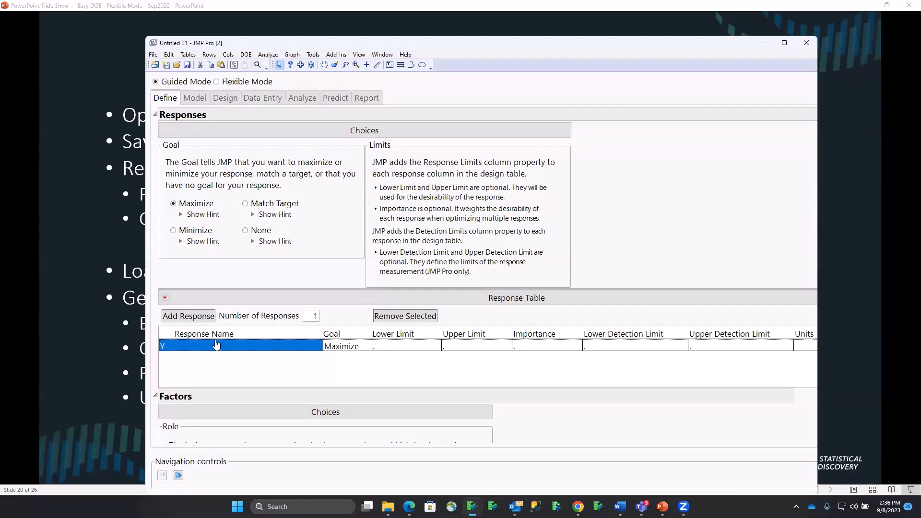
click(216, 346)
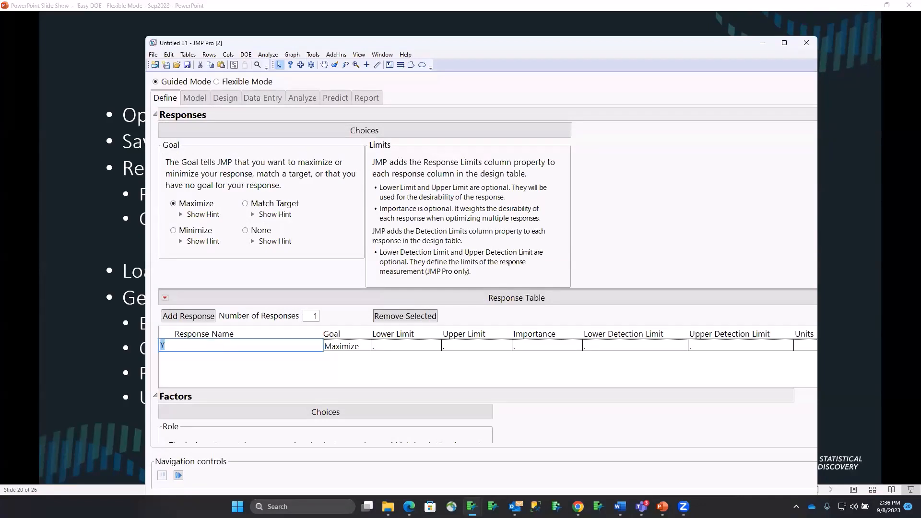
text(Distance)
click(813, 348)
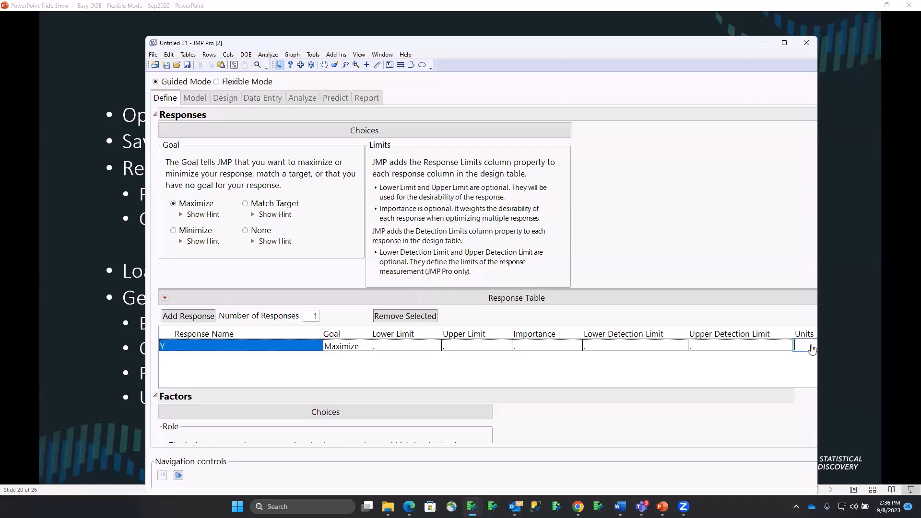
text(inches)
click(459, 369)
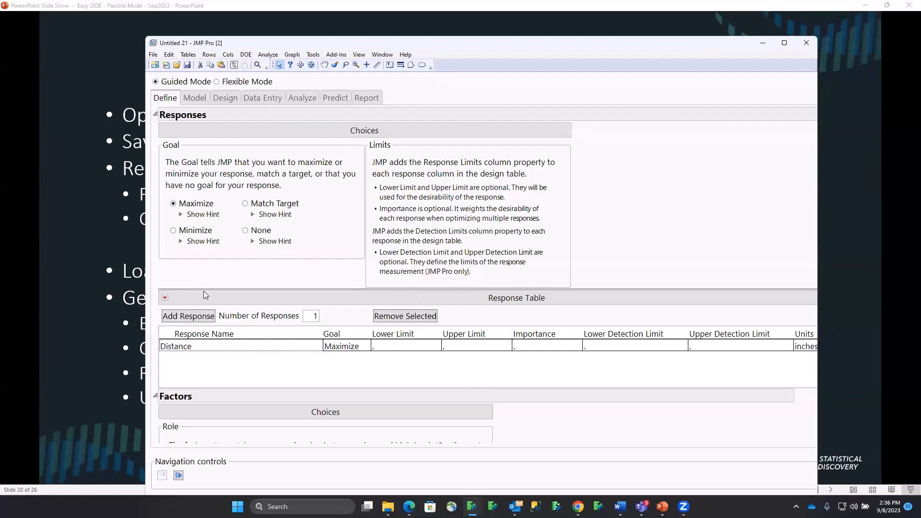
click(155, 115)
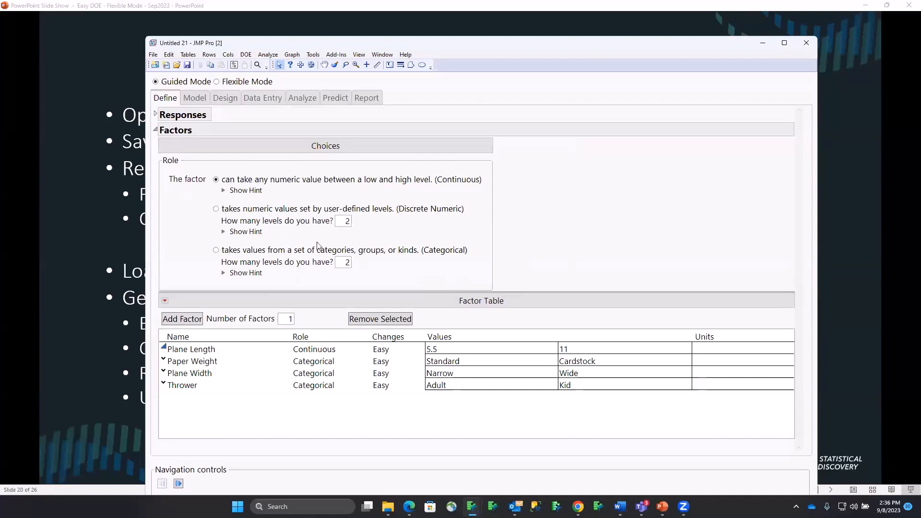
mouse_move(237, 471)
mouse_down()
mouse_move(204, 498)
mouse_move(196, 450)
mouse_move(248, 133)
mouse_move(196, 84)
mouse_up()
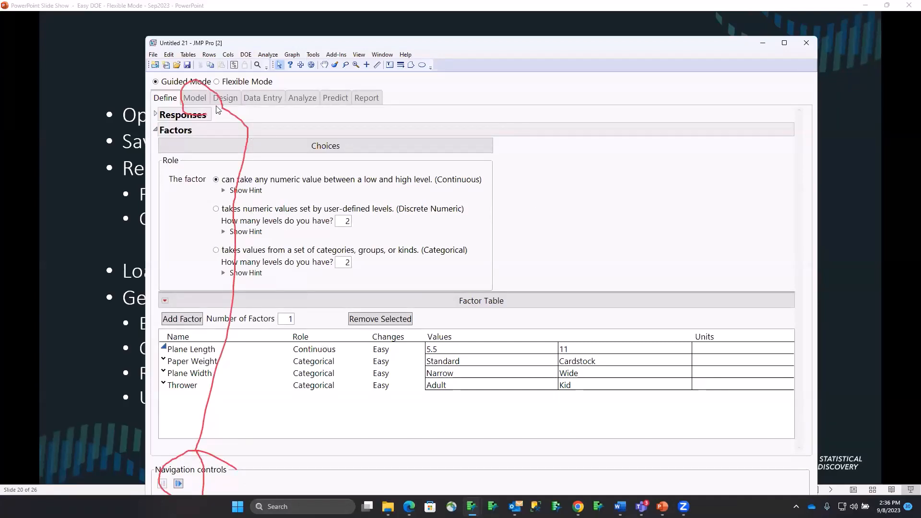
key(Escape)
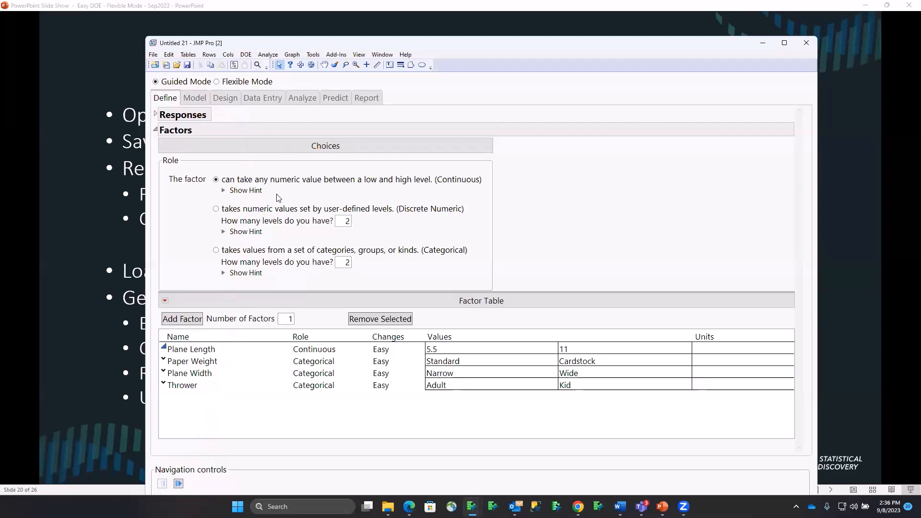
- Go to the Model stage, switch the design to Flexible Mode, and add the RSM terms to the model
click(196, 99)
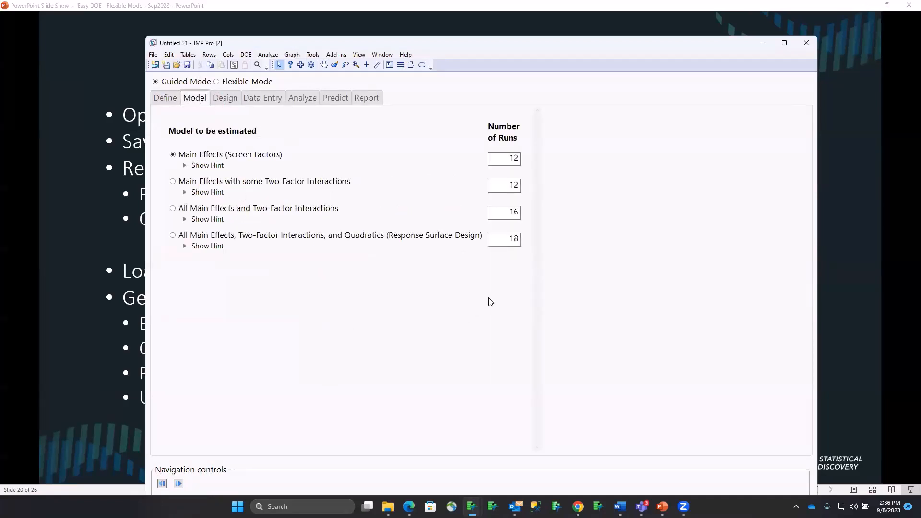
mouse_move(480, 299)
mouse_down()
mouse_move(474, 251)
mouse_move(588, 304)
mouse_up()
key(Escape)
click(216, 82)
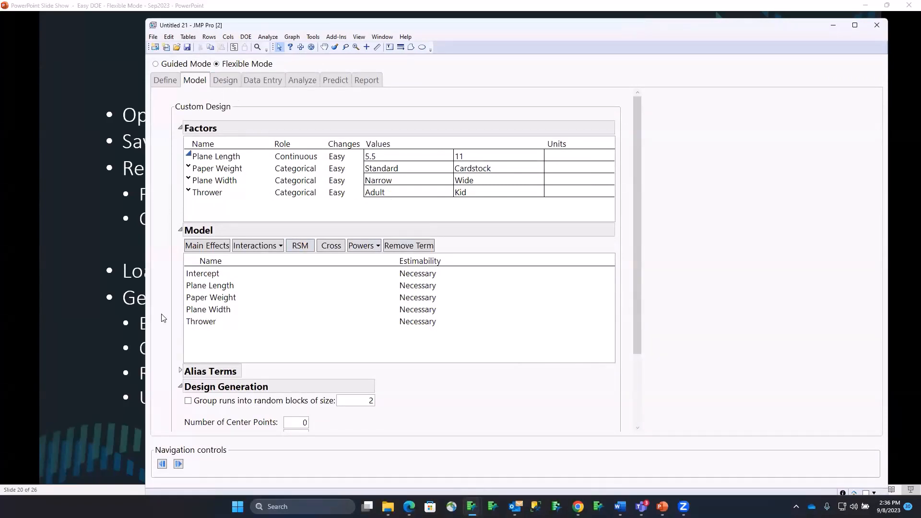
mouse_move(159, 302)
mouse_down()
mouse_move(246, 334)
mouse_move(182, 269)
mouse_move(152, 307)
mouse_up()
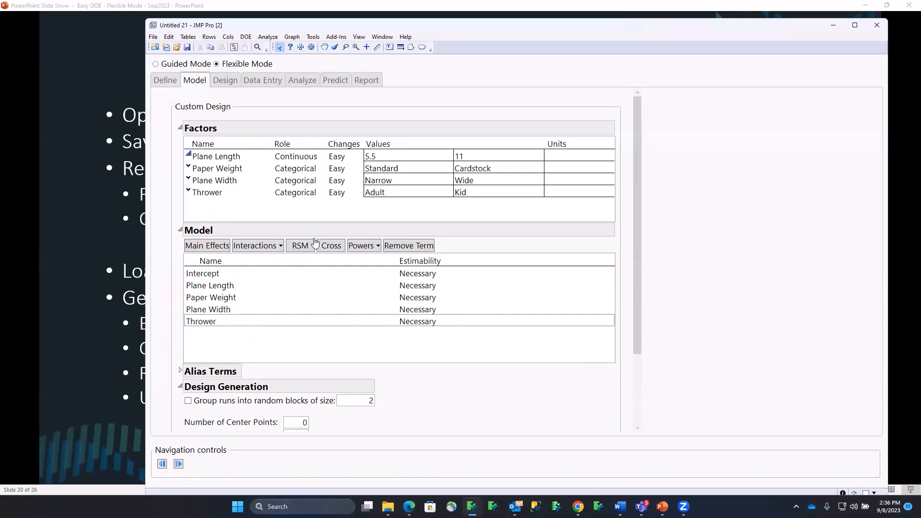
mouse_move(309, 226)
mouse_down()
mouse_move(287, 265)
mouse_move(311, 221)
mouse_up()
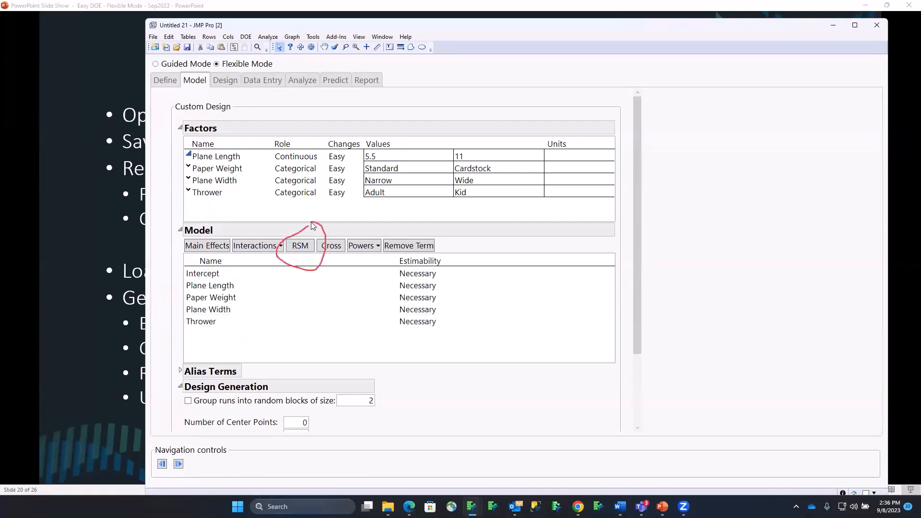
click(301, 245)
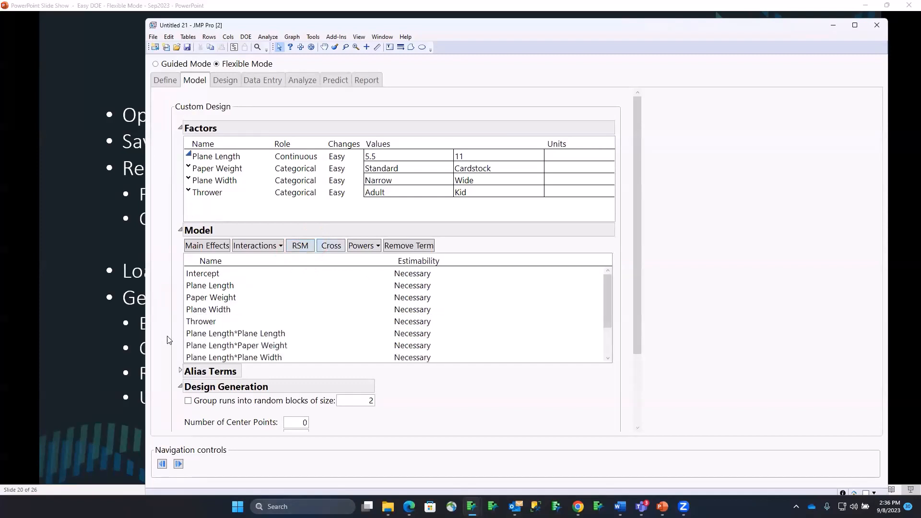
mouse_move(168, 329)
mouse_down()
mouse_move(202, 343)
mouse_move(295, 348)
mouse_move(268, 322)
mouse_move(167, 336)
mouse_up()
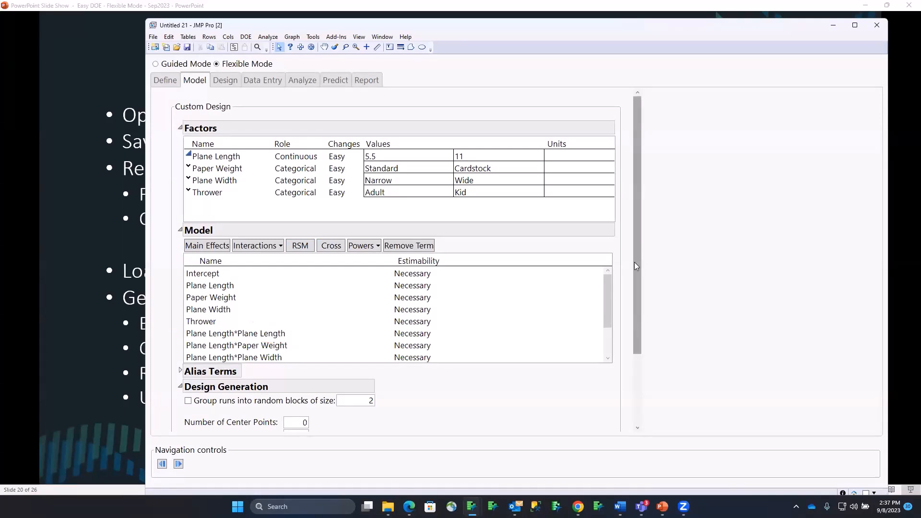
- Generate a design with 36 user-specified runs grouped into random blocks of size 18
drag(634, 262, 653, 381)
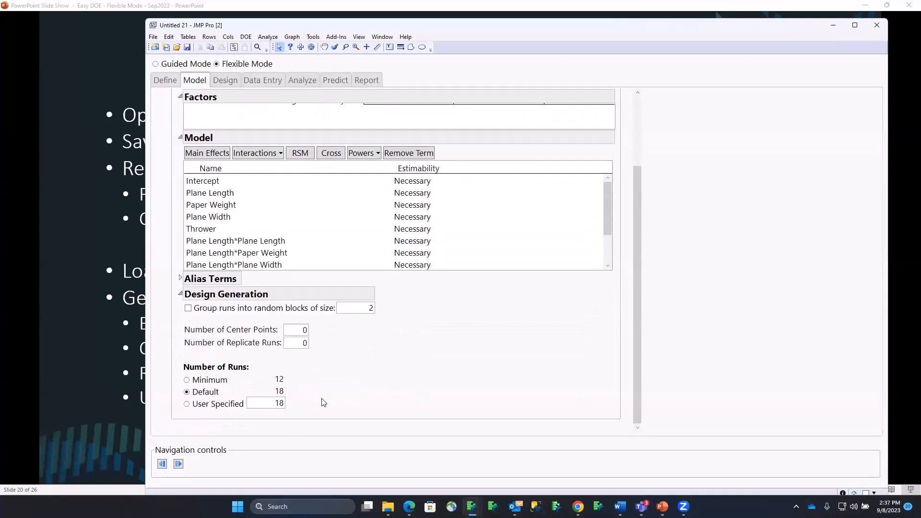
mouse_move(313, 402)
mouse_down()
mouse_move(264, 403)
mouse_move(292, 412)
mouse_up()
click(188, 310)
click(368, 308)
text(18)
click(450, 323)
click(269, 402)
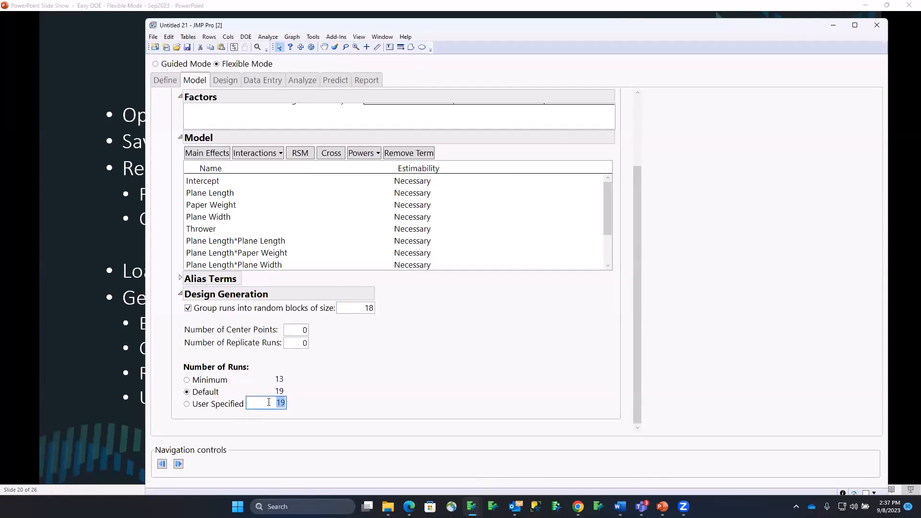
text(36)
click(352, 411)
click(226, 80)
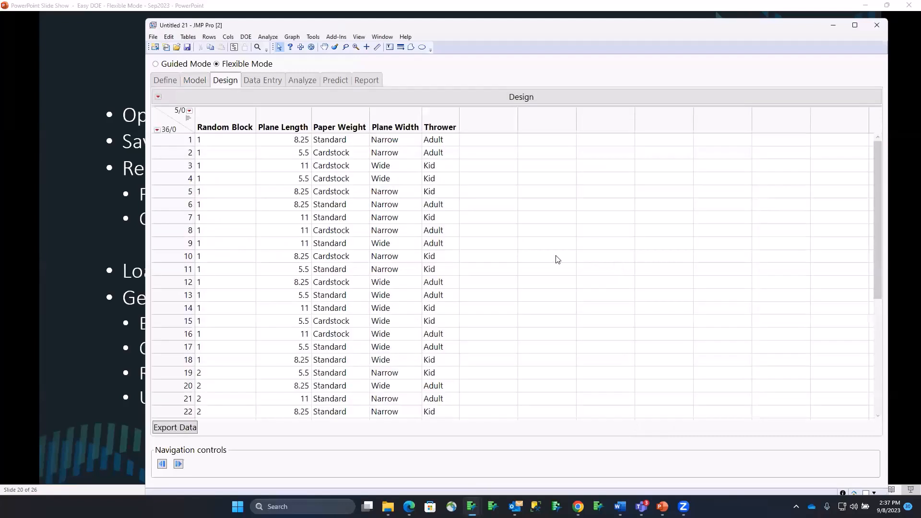
- Examine the generated design's Random Block assignments and factor settings across all rows
scroll(288, 258, down, 4)
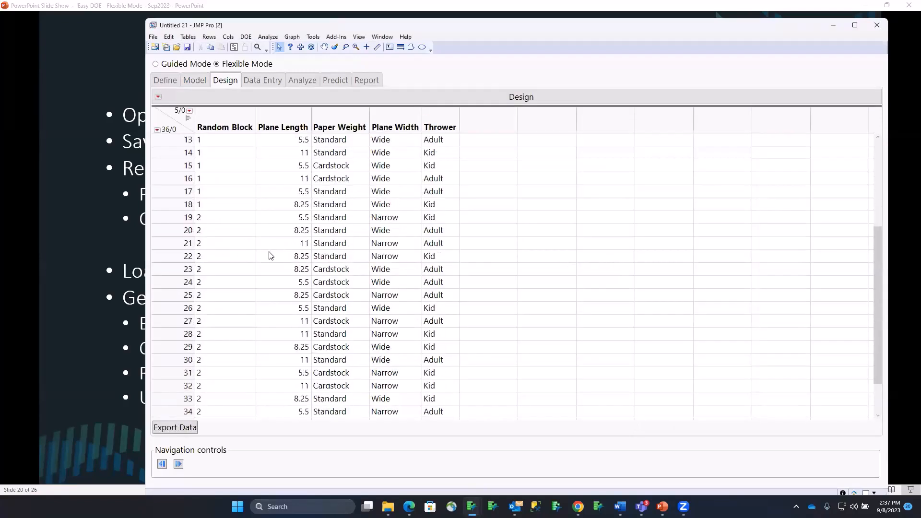
click(207, 232)
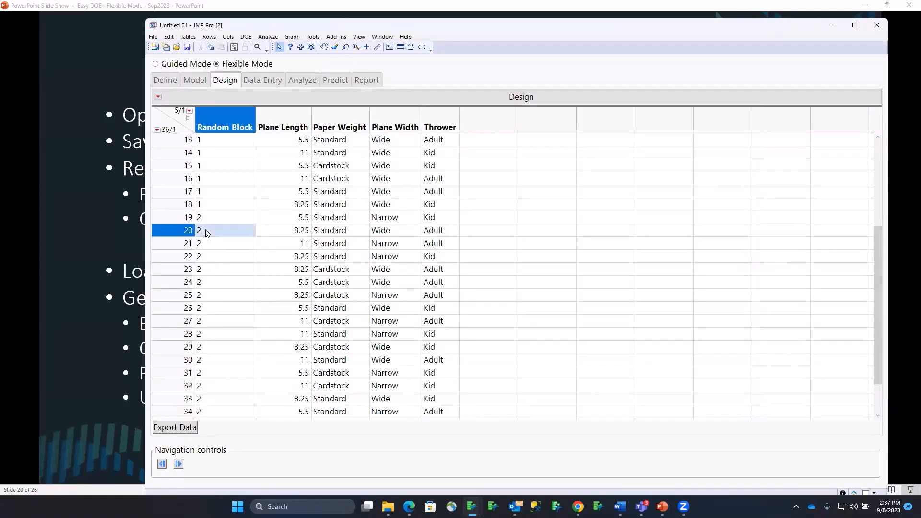
click(201, 218)
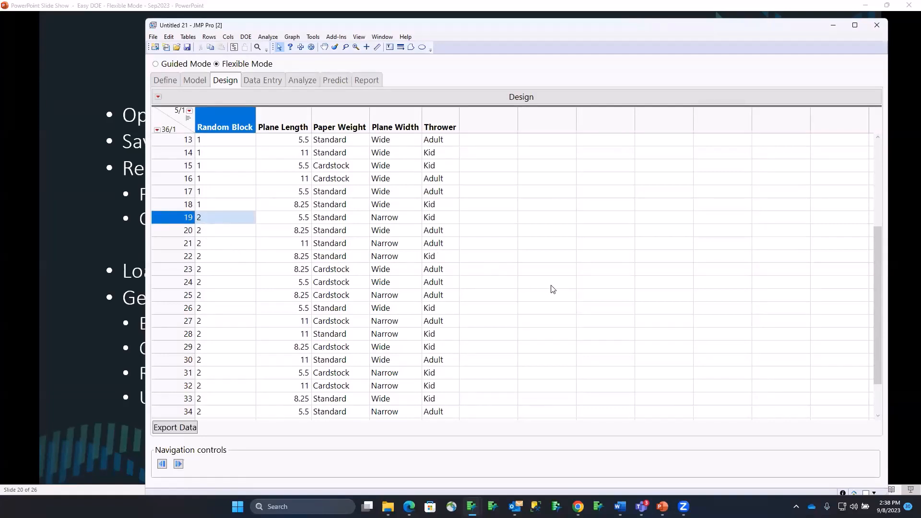
scroll(554, 289, down, 1)
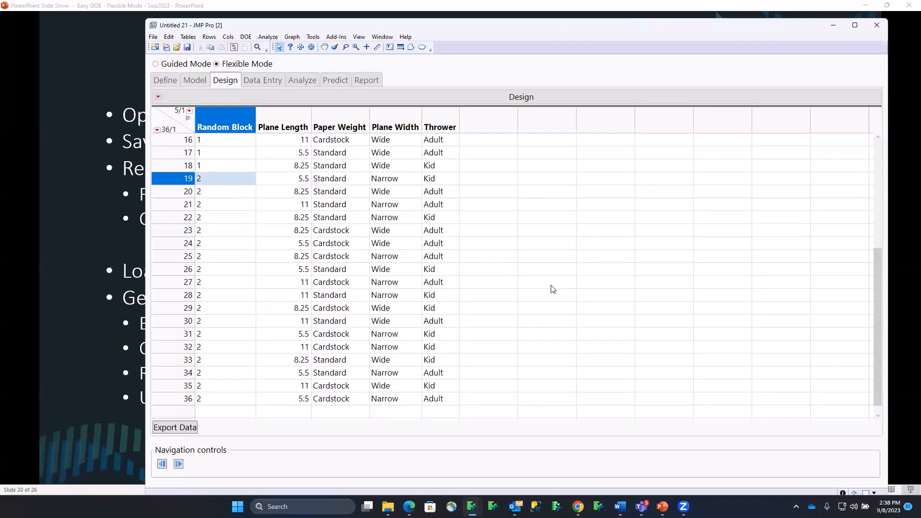
scroll(553, 290, up, 4)
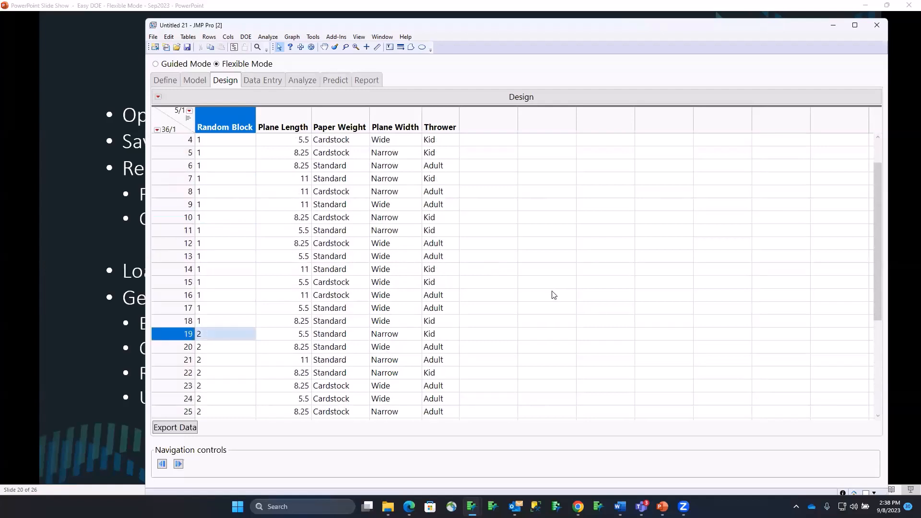
scroll(554, 295, up, 1)
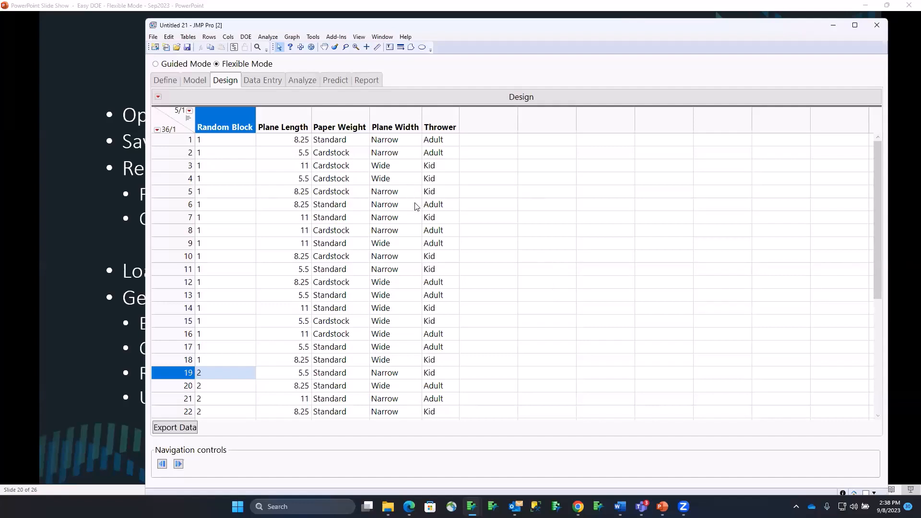
scroll(429, 220, down, 5)
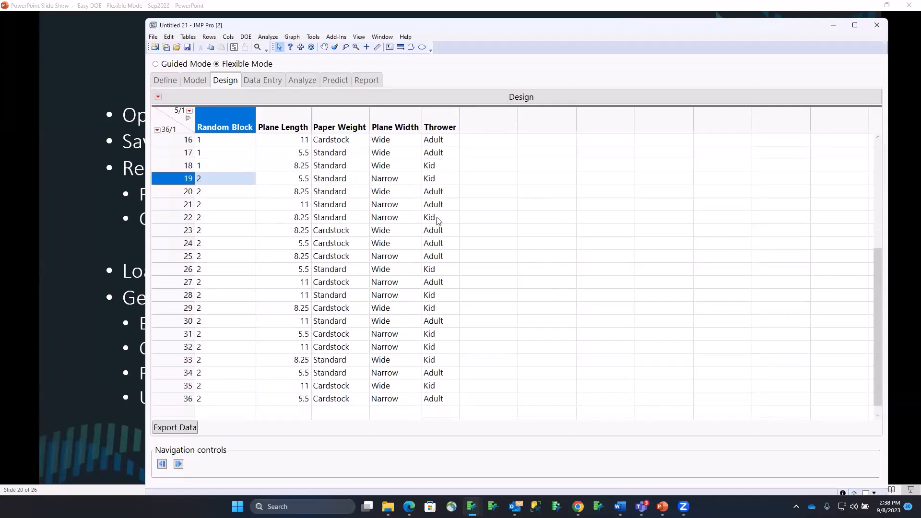
- Return to the model's design generation settings and set the random block size to 2
click(162, 464)
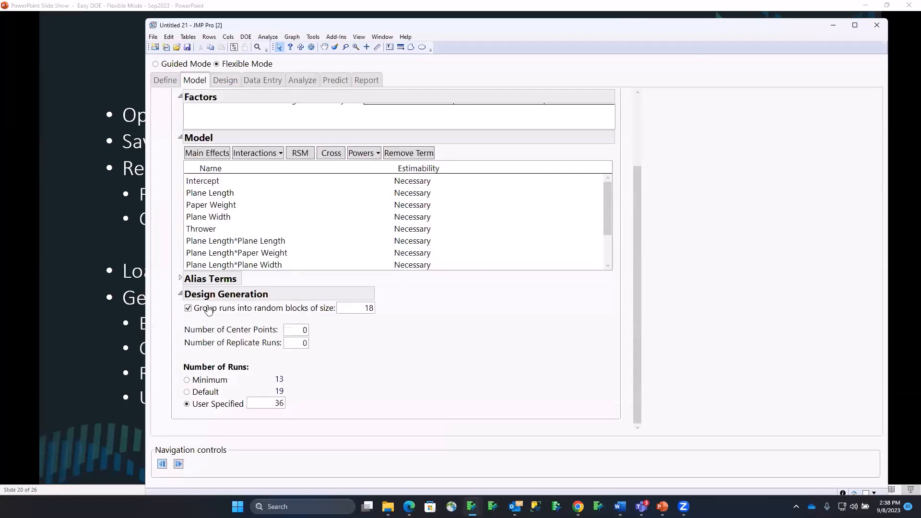
click(188, 309)
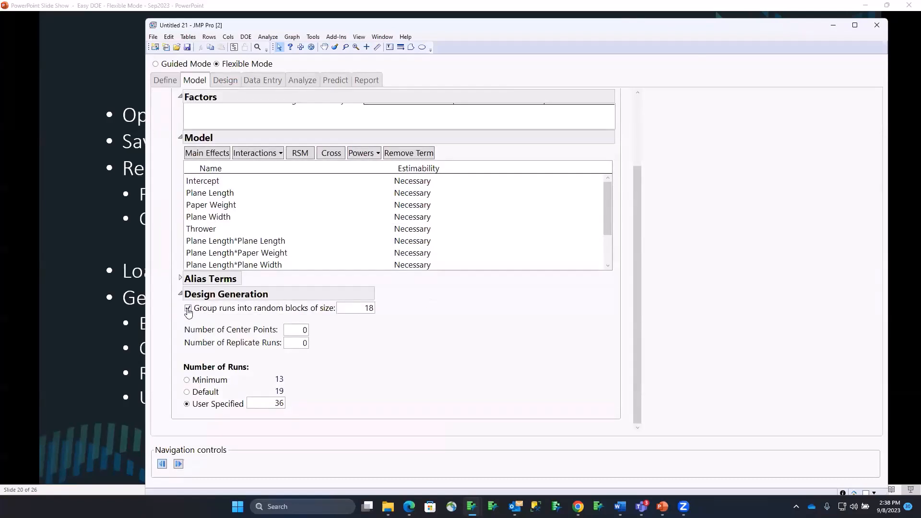
click(356, 308)
text(2)
key(Return)
mouse_move(341, 360)
mouse_down()
mouse_move(317, 344)
mouse_move(288, 352)
mouse_move(345, 354)
mouse_up()
- Set 12 replicate runs and 36 user-specified runs, and generate the design again
click(287, 343)
text(12)
key(Tab)
mouse_move(335, 402)
mouse_down()
mouse_move(259, 393)
mouse_move(316, 410)
mouse_up()
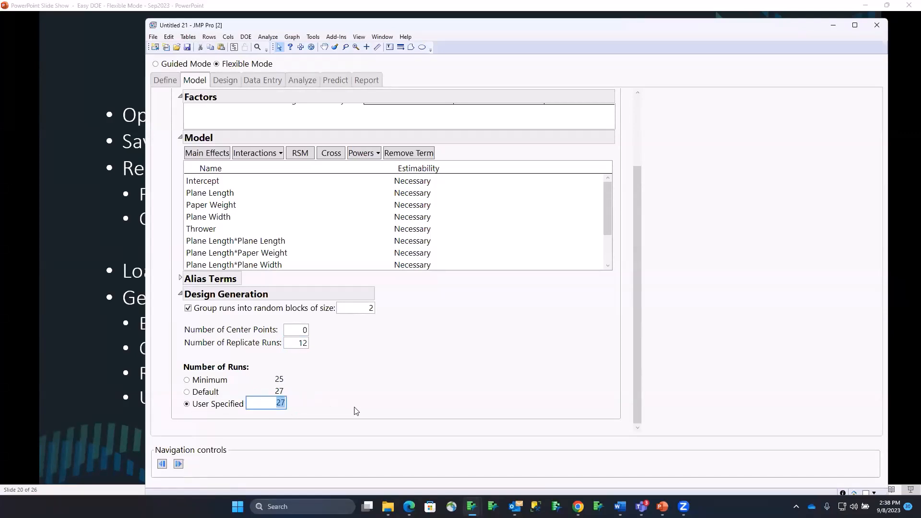
text(36)
click(179, 464)
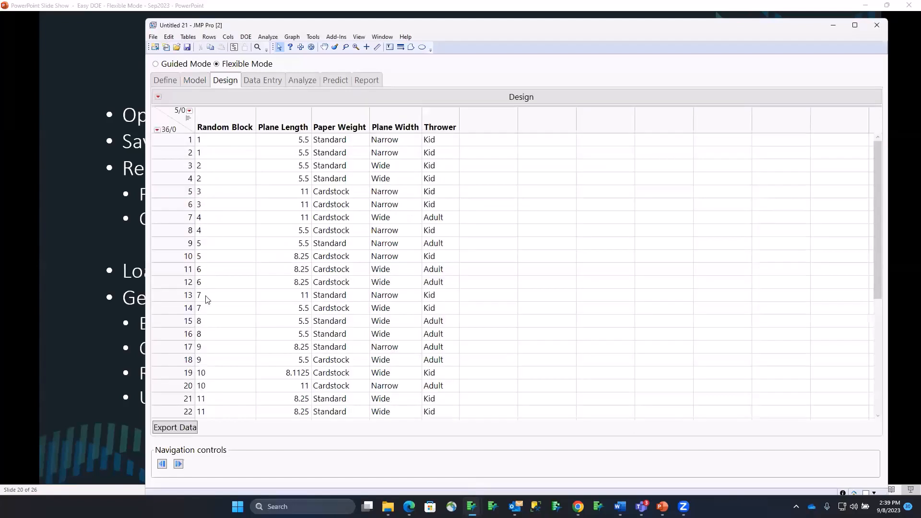
- Export the design to a data table, and move and widen its window to show all factor columns
click(174, 429)
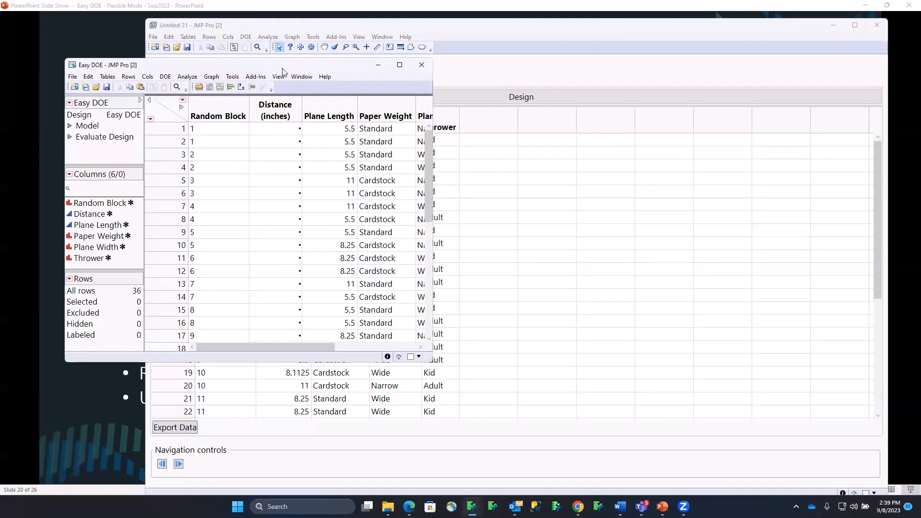
drag(283, 72, 509, 89)
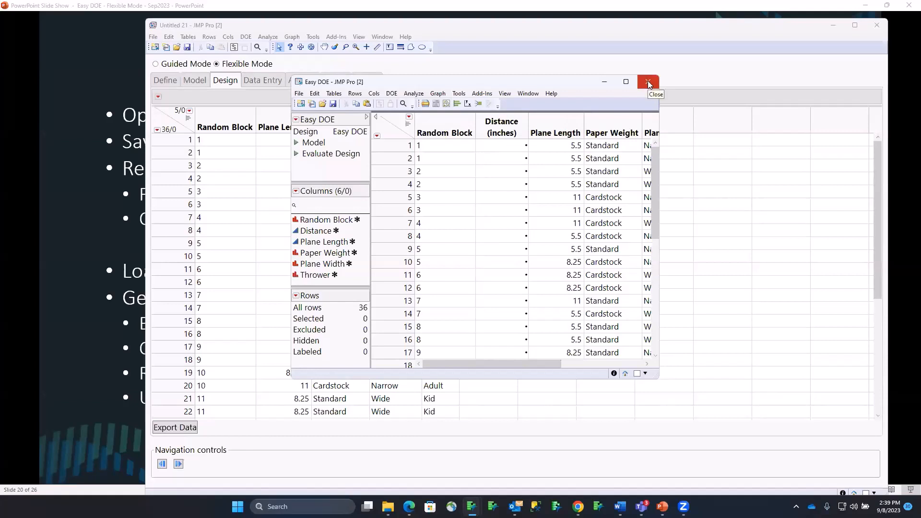
drag(659, 253, 831, 254)
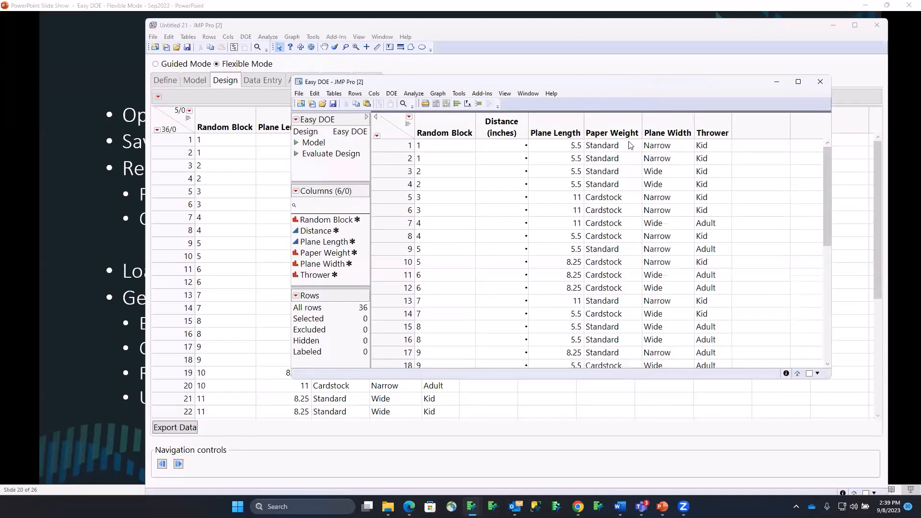
- Select the rows that are duplicates across Plane Length, Paper Weight, Plane Width and Thrower, and review them through the table
drag(566, 128, 712, 131)
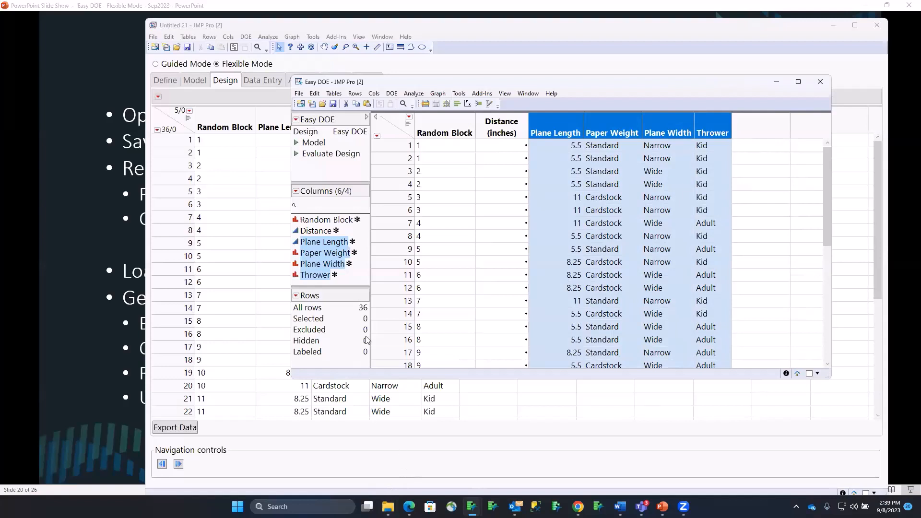
click(297, 301)
mouse_move(338, 187)
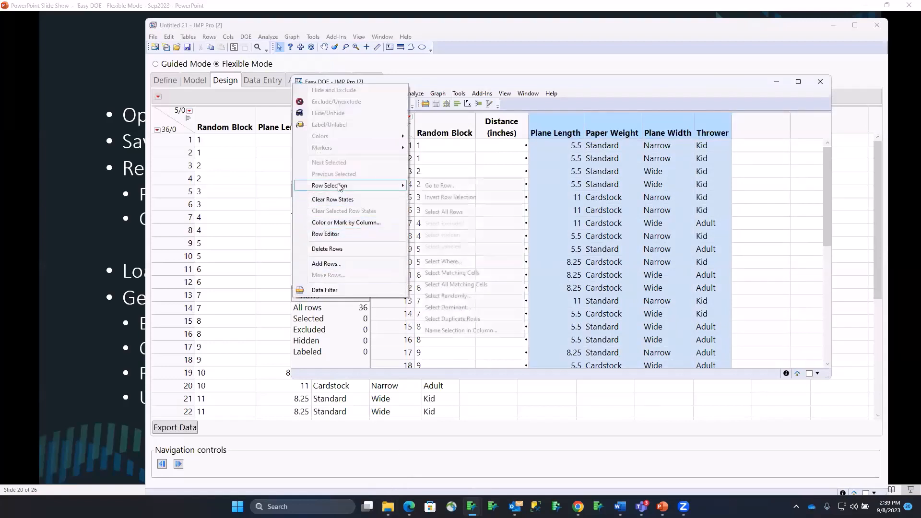
click(478, 317)
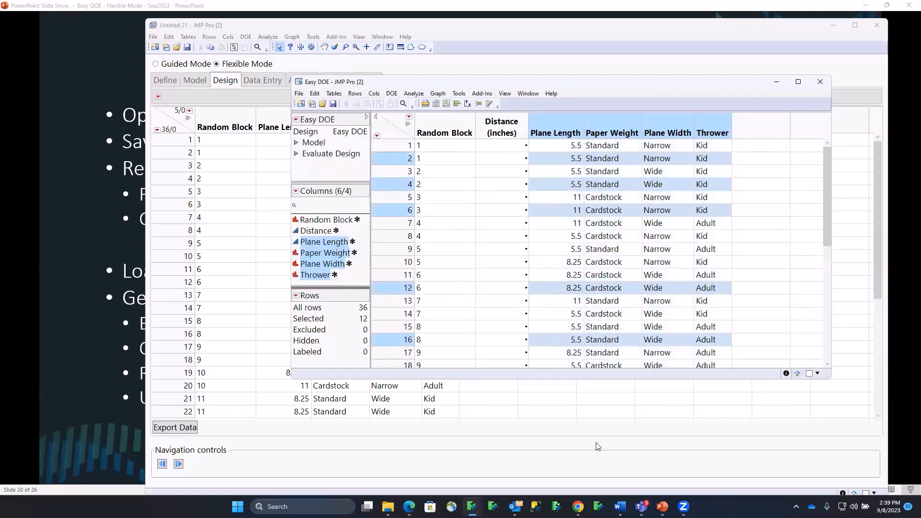
click(336, 312)
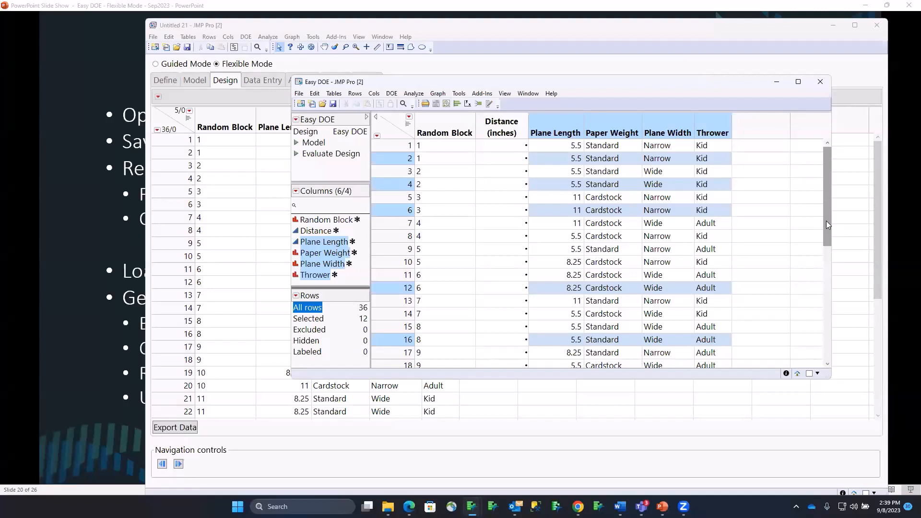
drag(826, 221, 850, 356)
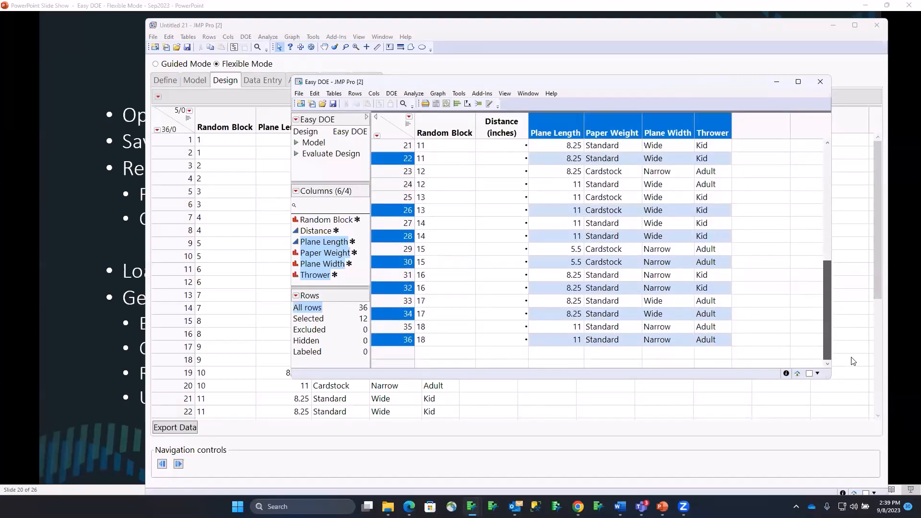
drag(826, 320, 823, 206)
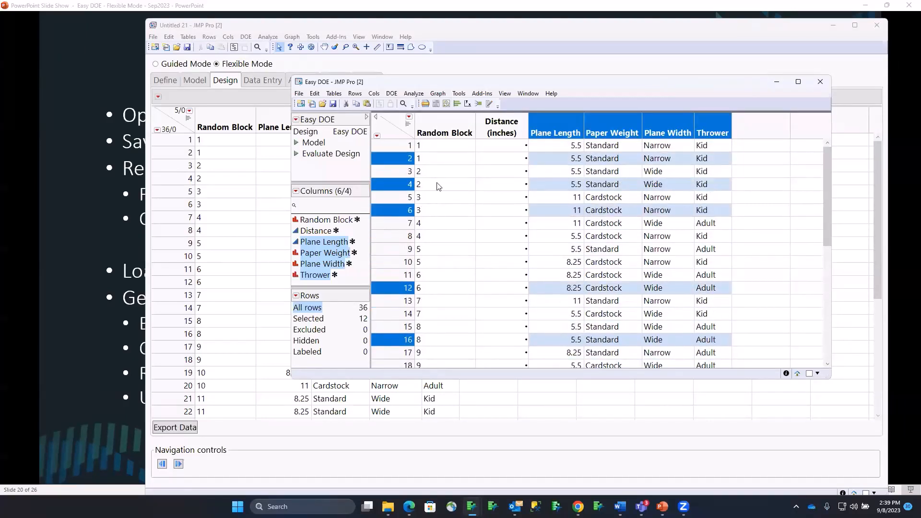
- Hide and exclude the selected duplicate rows, and close the exported Easy DOE table without saving
click(377, 136)
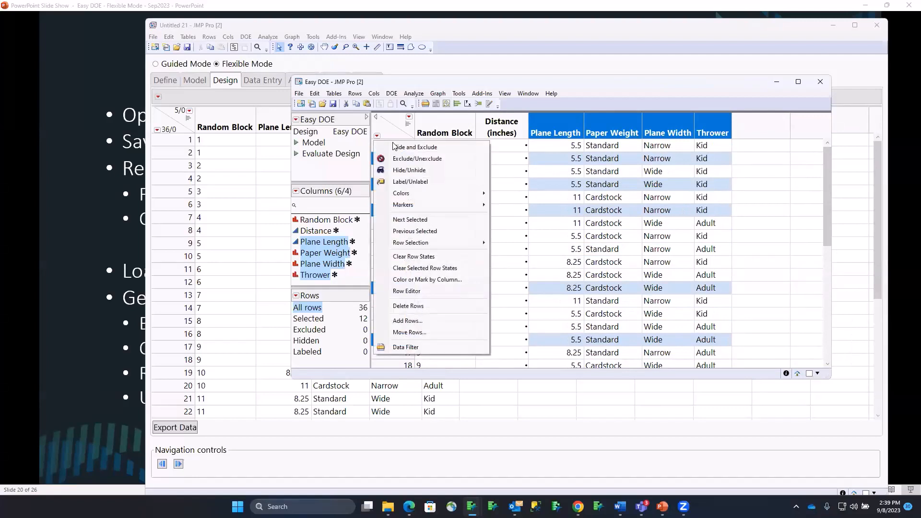
click(398, 146)
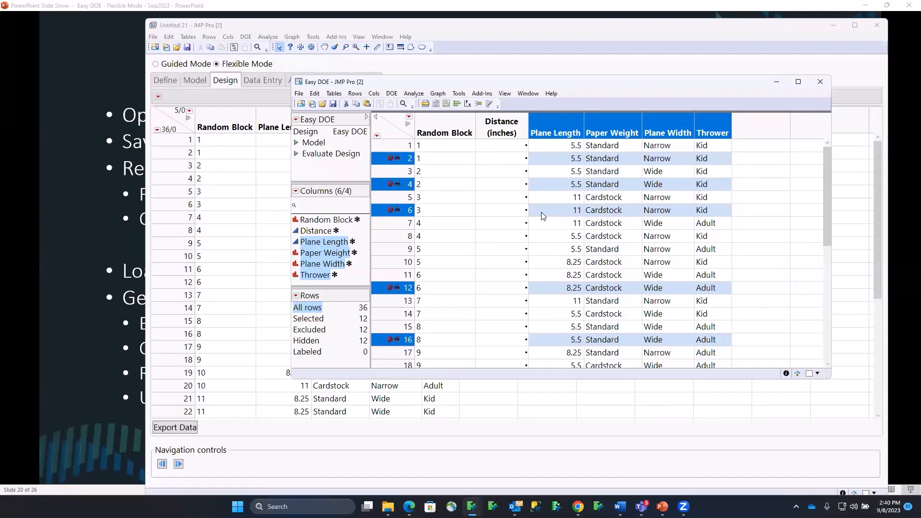
click(819, 83)
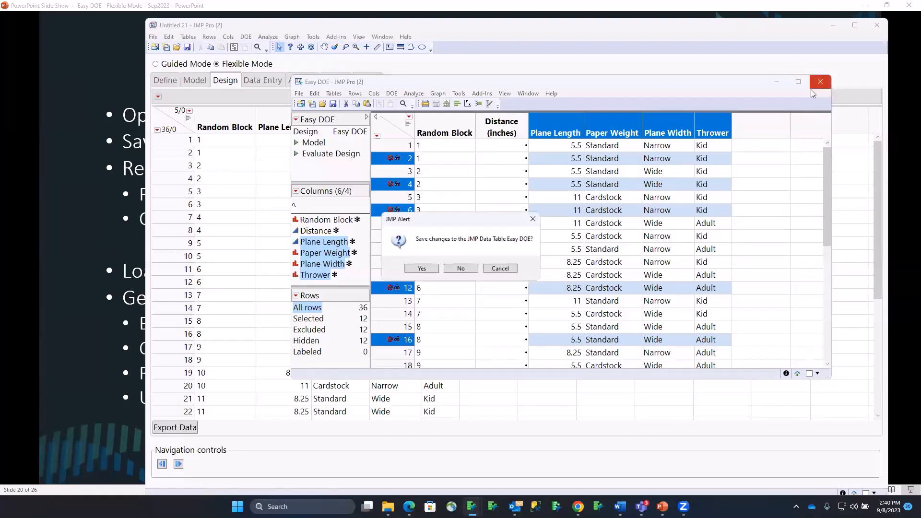
click(469, 278)
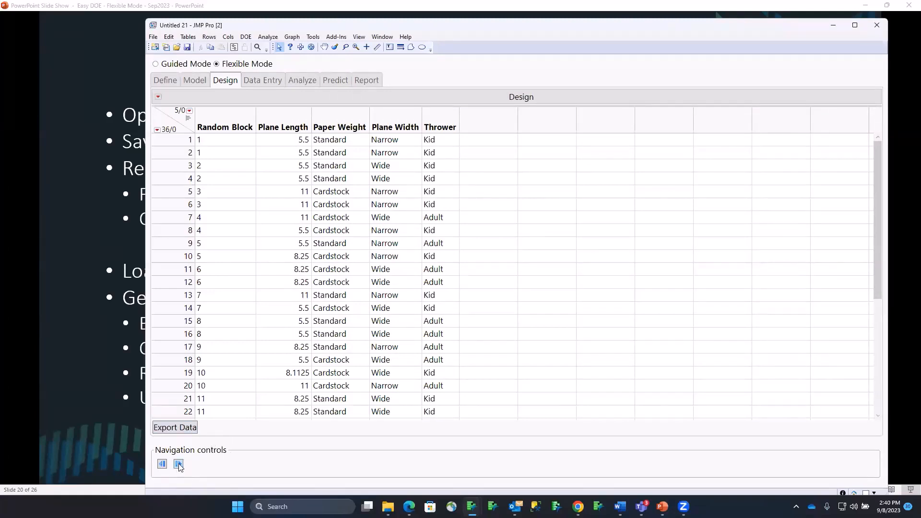
- Return to the design generation settings, turn off grouping runs into random blocks and set the replicate runs to 0
click(162, 465)
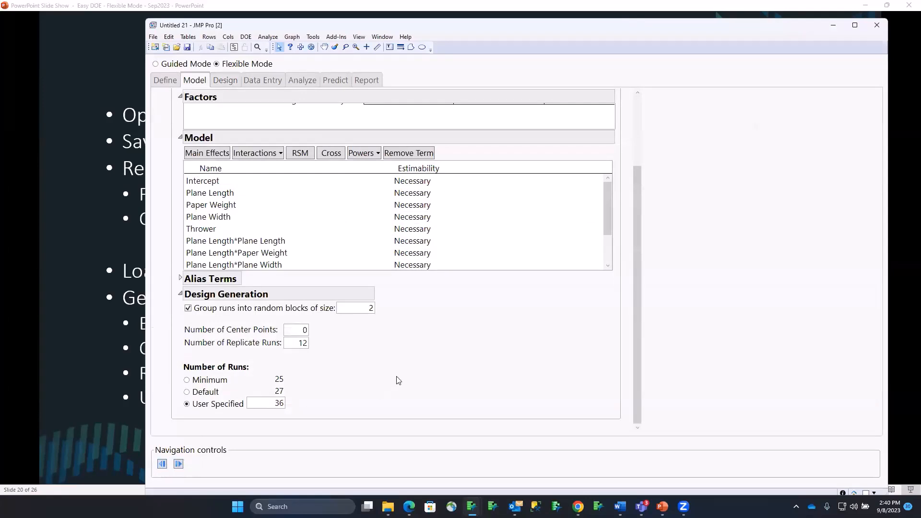
click(188, 309)
double_click(298, 343)
text(0)
key(Return)
- Set the user-specified number of runs to 36 and generate the design
double_click(265, 404)
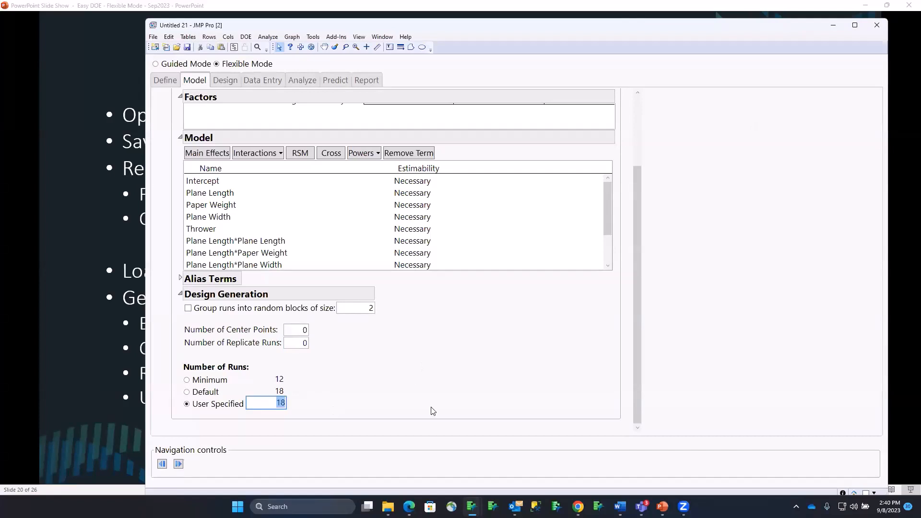
text(36)
key(Return)
click(178, 464)
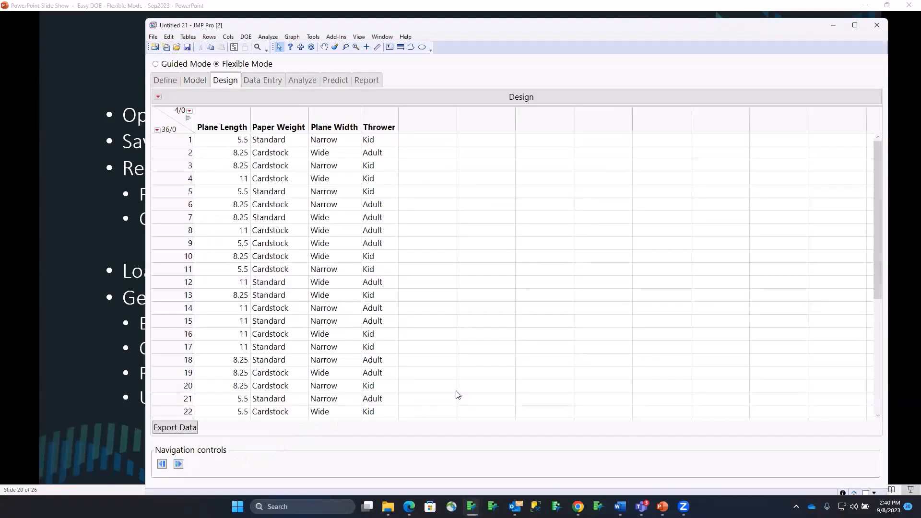
- Export the design to a data table and select its duplicate rows
click(168, 430)
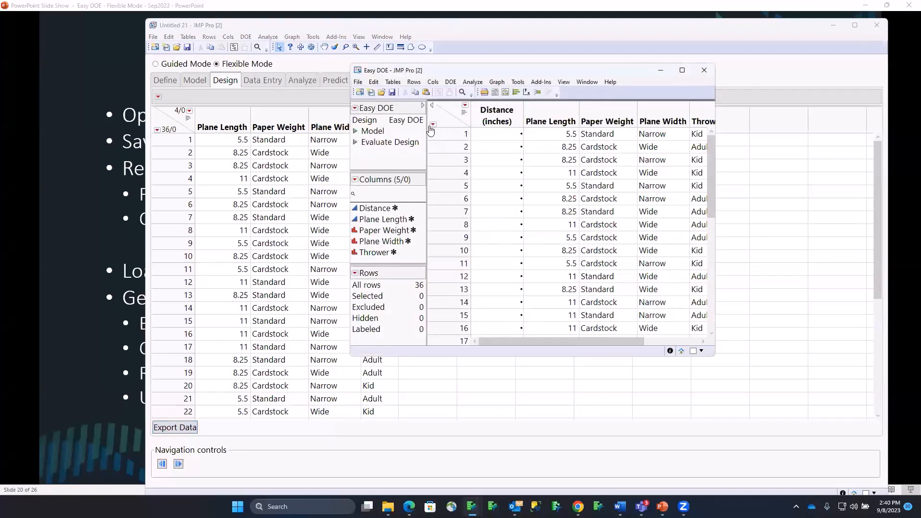
click(433, 126)
mouse_move(480, 231)
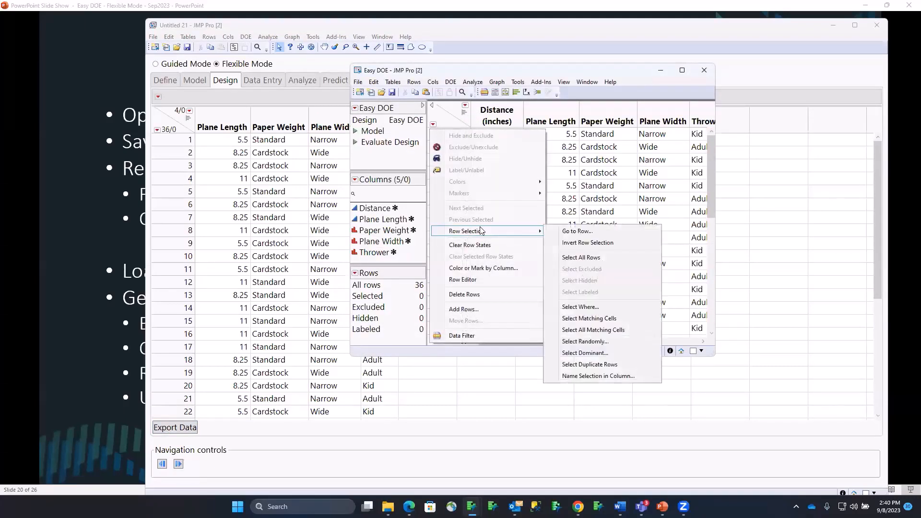
click(619, 365)
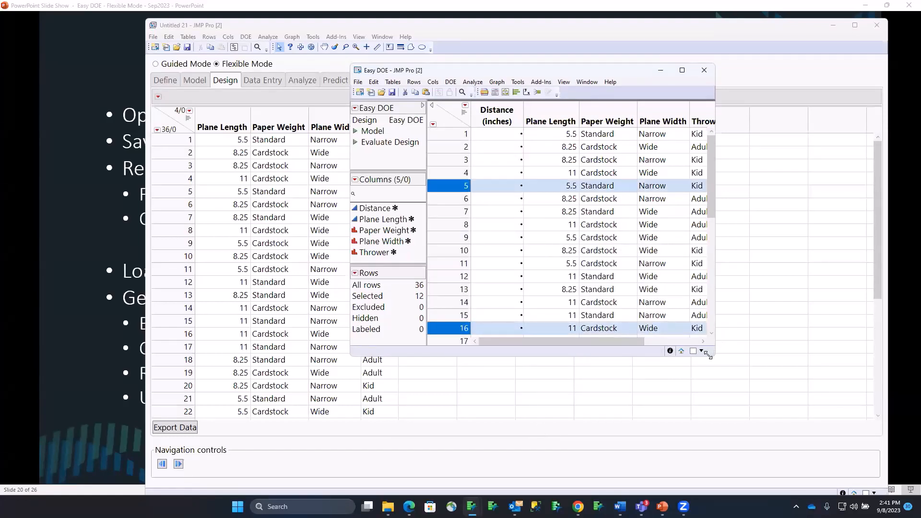
- Enlarge the exported table window to review the selected duplicate rows, and close the table without saving
drag(708, 355, 777, 494)
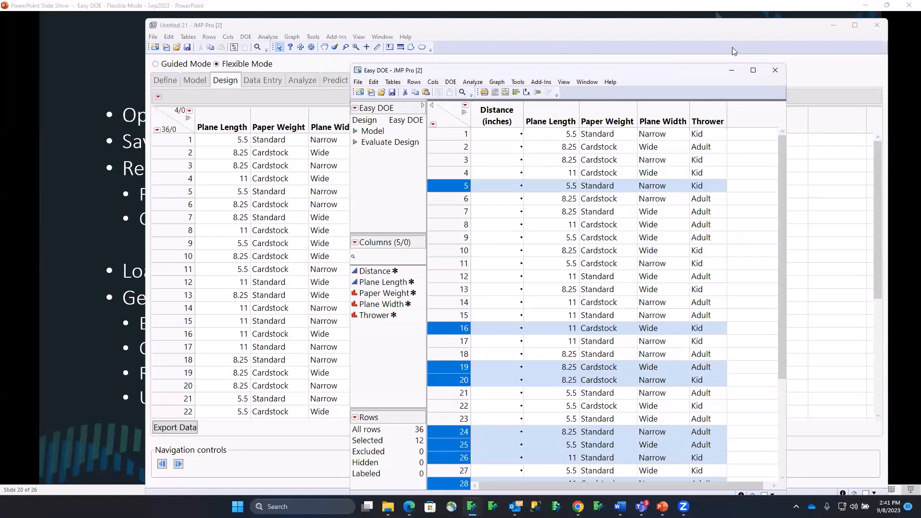
click(774, 70)
click(469, 267)
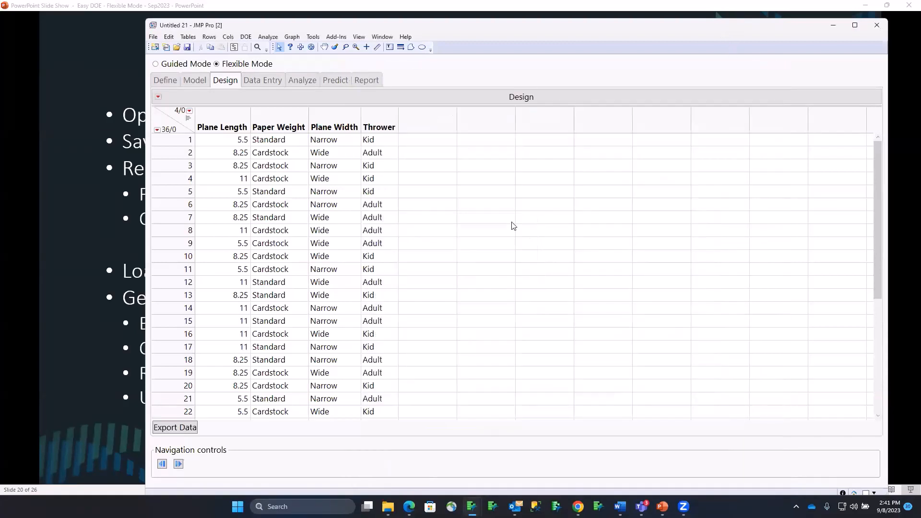
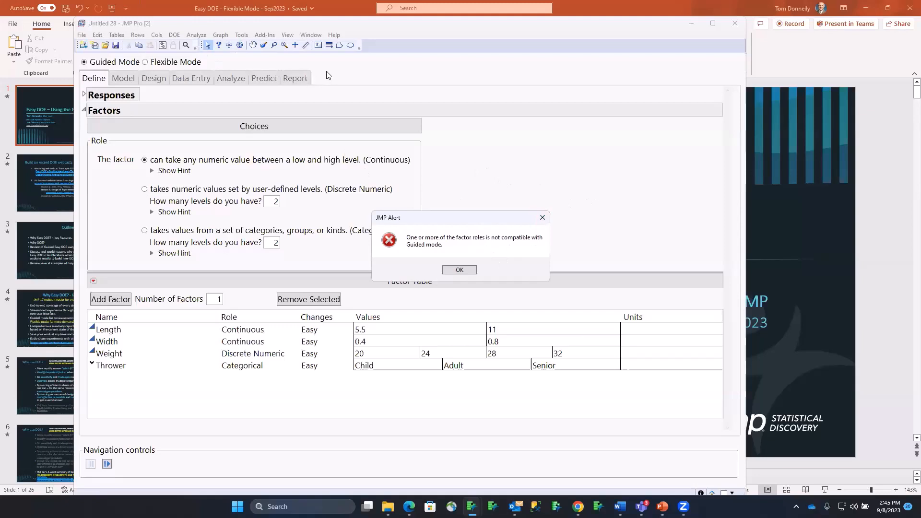
- Dismiss the factor role alert, switch the new design to Flexible Mode and load the saved factors including Launch Site
click(469, 269)
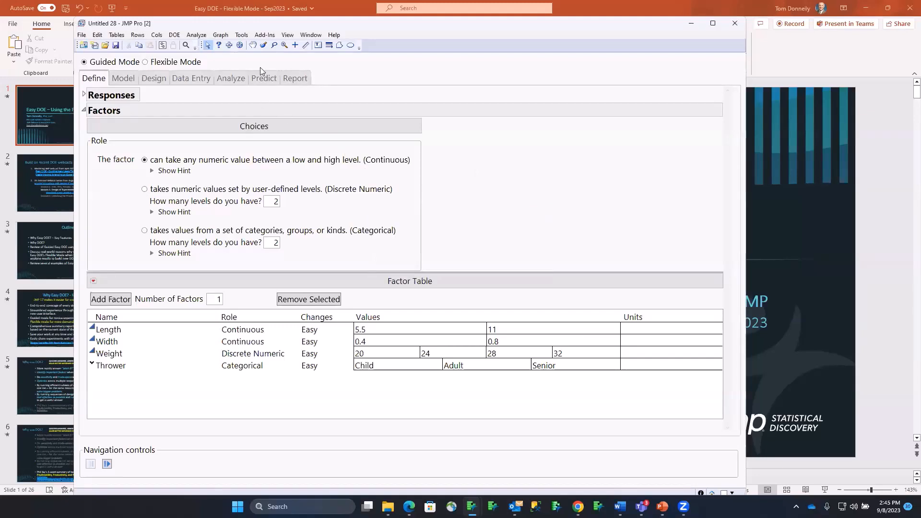
mouse_move(260, 67)
mouse_down()
mouse_move(206, 41)
mouse_move(151, 68)
mouse_move(253, 63)
mouse_up()
click(156, 66)
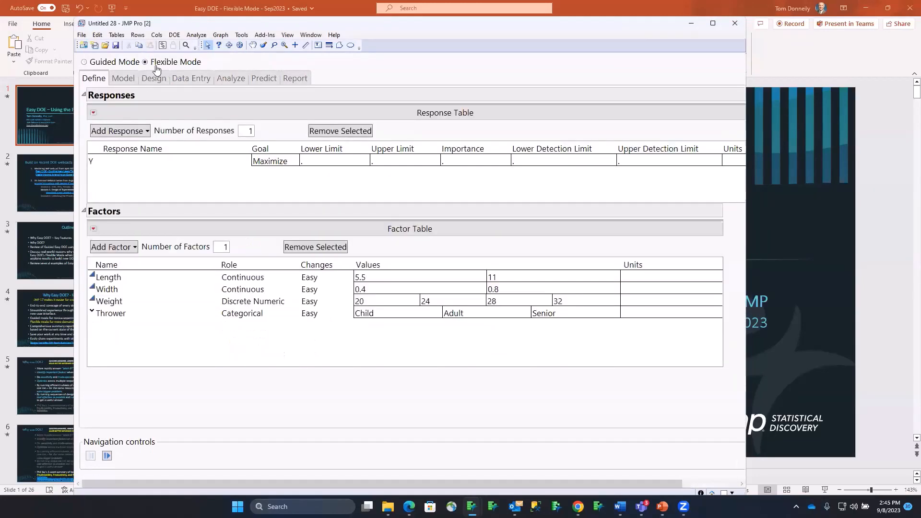
click(94, 229)
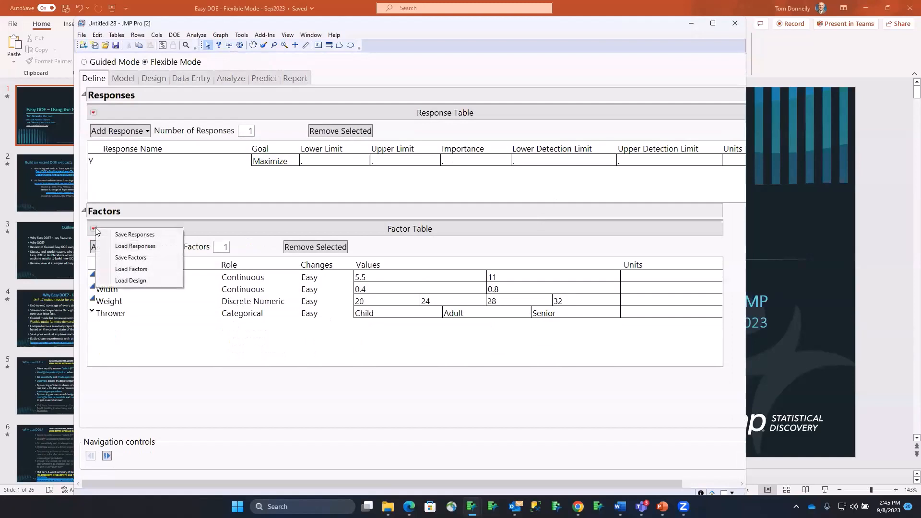
click(137, 270)
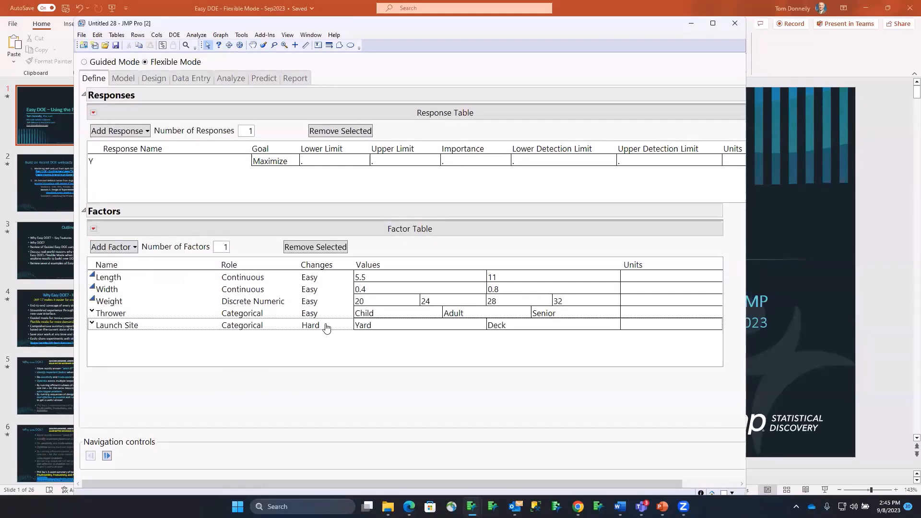
mouse_move(312, 383)
mouse_down()
mouse_move(302, 313)
mouse_move(345, 358)
mouse_up()
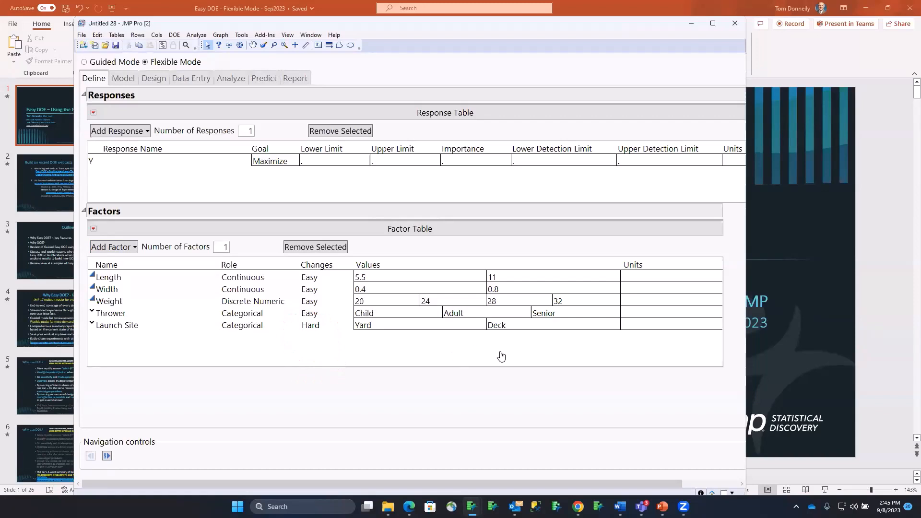
- Rename response Y as Distance and continue to the model specification
click(113, 160)
click(113, 160)
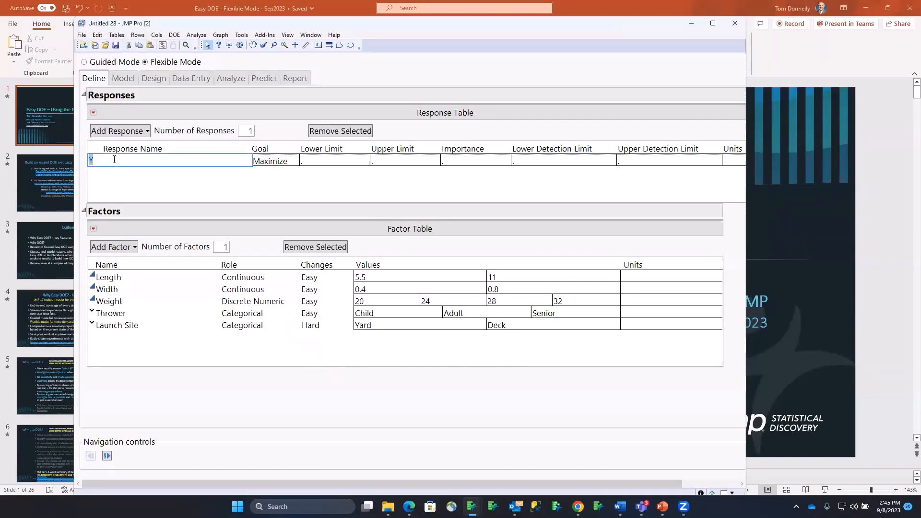
text(Distance)
key(Return)
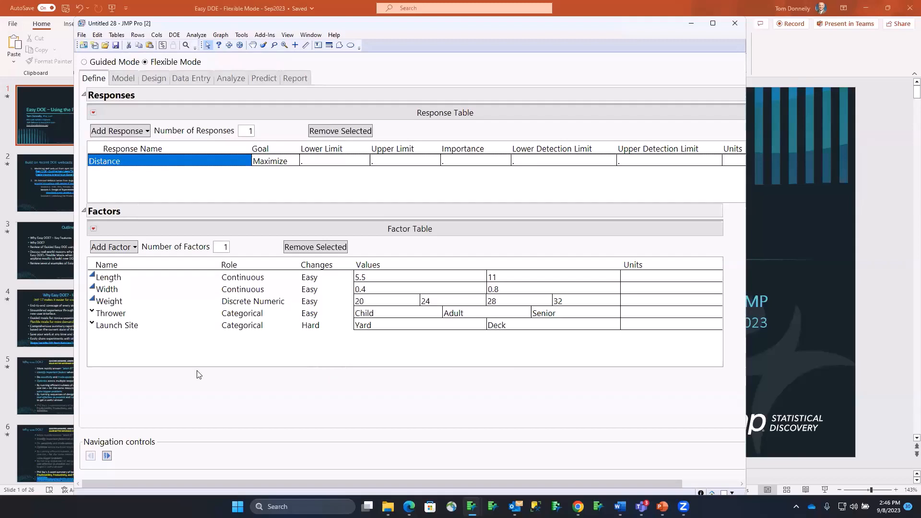
click(107, 456)
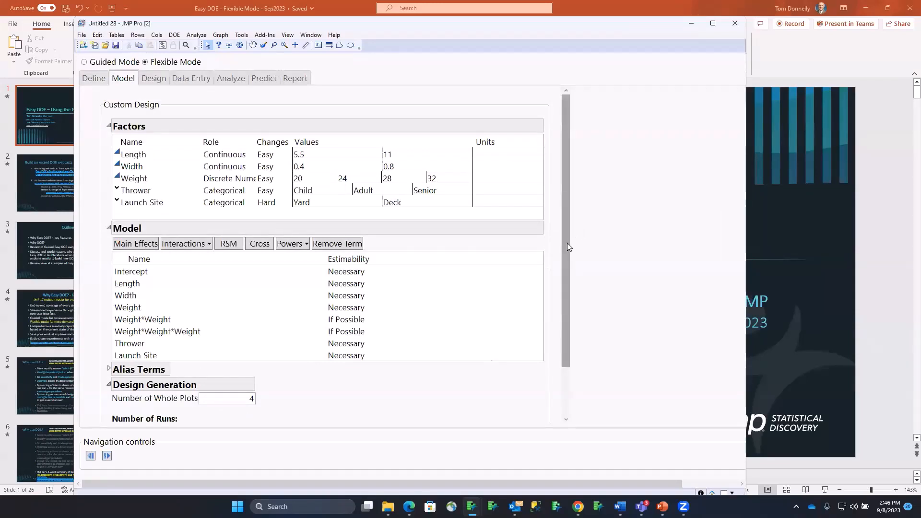
- Review the model and run settings, and add the response surface (RSM) terms to the model
drag(566, 246, 565, 249)
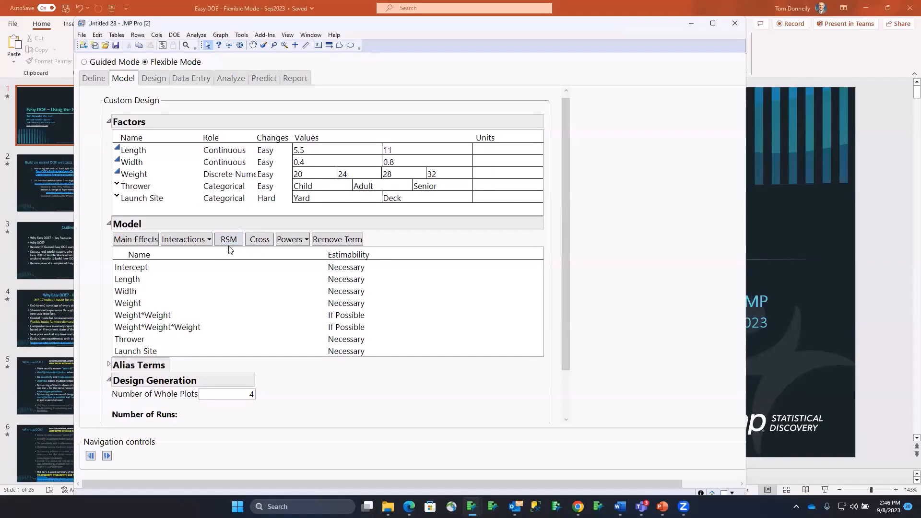
scroll(564, 295, down, 1)
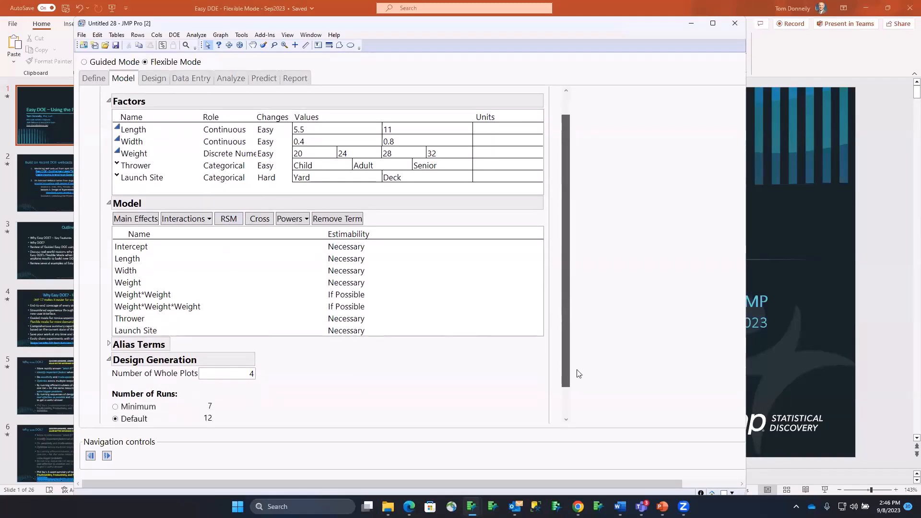
scroll(579, 374, down, 2)
mouse_move(236, 365)
mouse_down()
mouse_move(207, 363)
mouse_move(211, 383)
mouse_move(229, 363)
mouse_up()
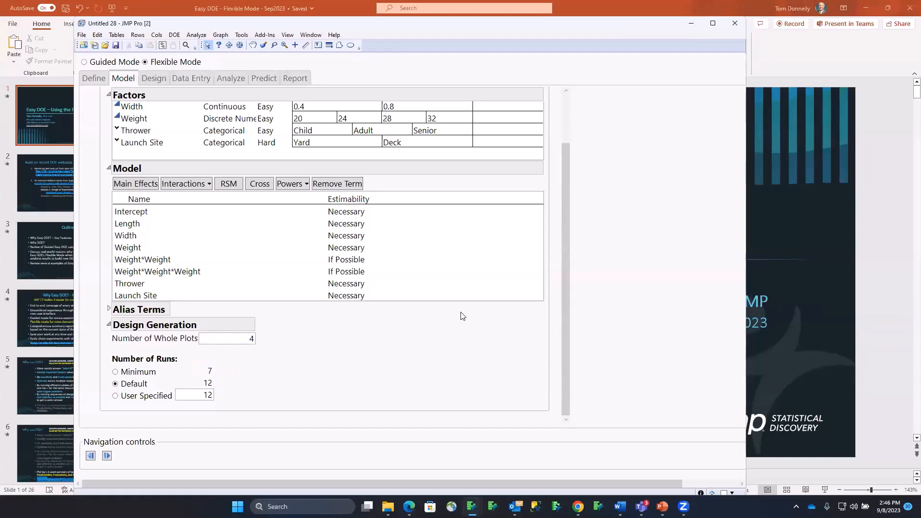
drag(563, 272, 565, 203)
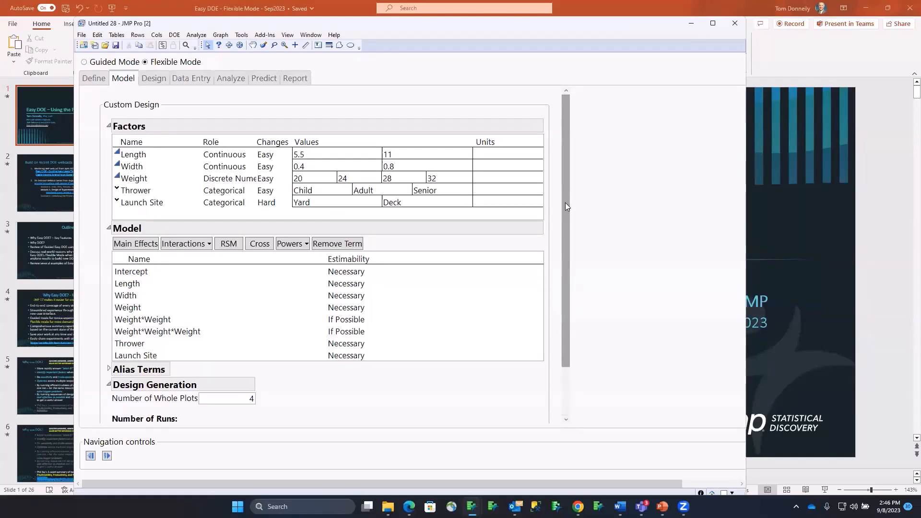
mouse_move(249, 219)
mouse_down()
mouse_move(211, 268)
mouse_move(240, 222)
mouse_up()
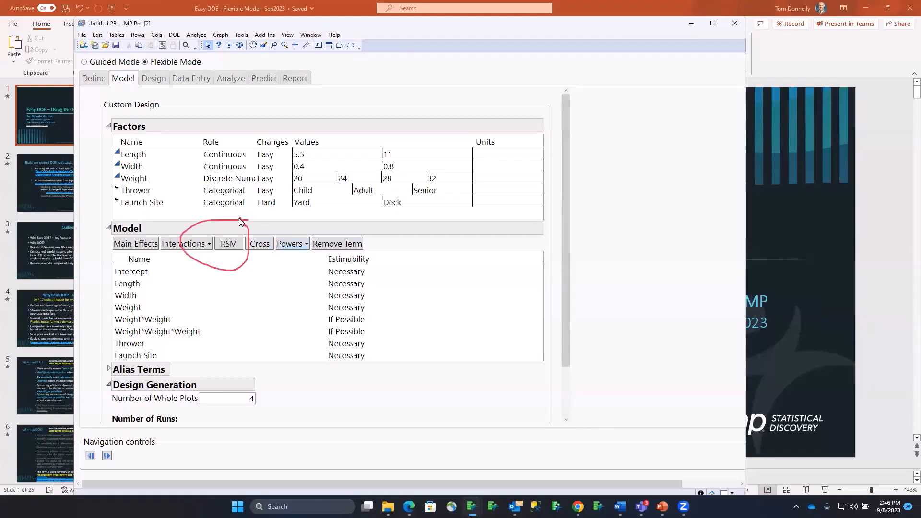
click(230, 245)
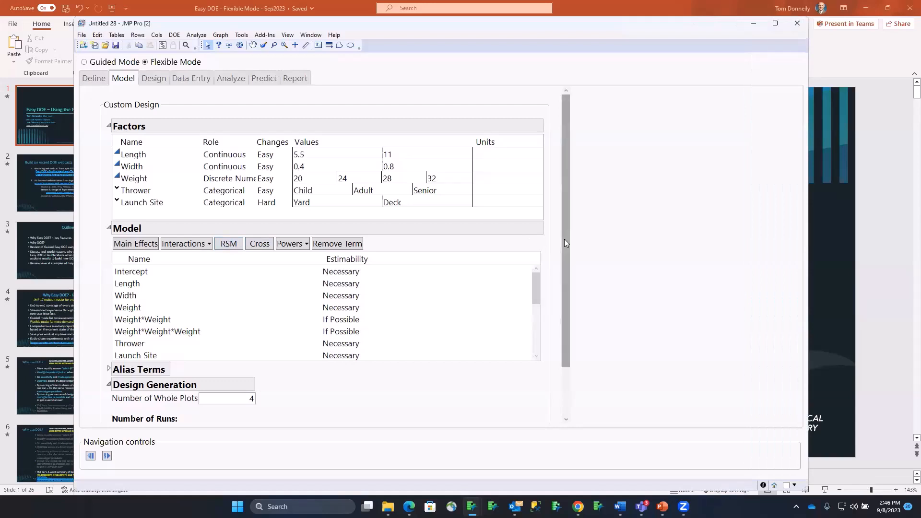
- Set the number of whole plots to 6 and the user-specified number of runs to 36
drag(564, 239, 569, 297)
mouse_move(253, 372)
mouse_down()
mouse_move(208, 359)
mouse_move(226, 384)
mouse_move(243, 373)
mouse_move(228, 322)
mouse_move(263, 373)
mouse_move(295, 341)
mouse_up()
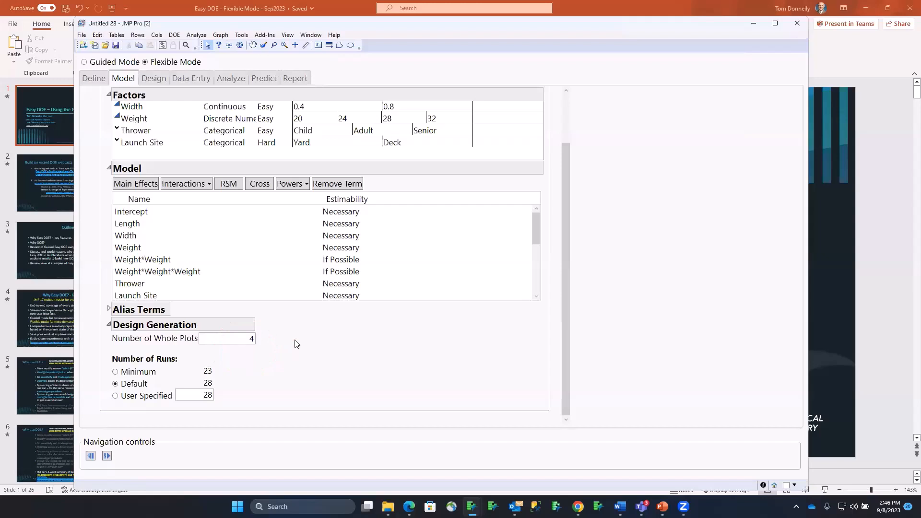
click(264, 339)
click(317, 369)
click(332, 407)
text(36)
click(285, 388)
- Check the design generation settings and generate the 36-run design with 6 whole plots
scroll(344, 384, up, 3)
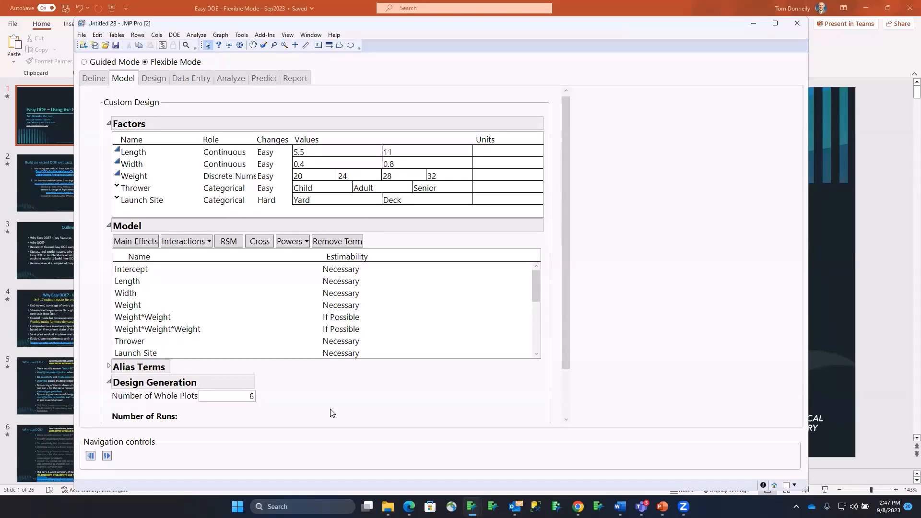
scroll(331, 415, down, 2)
scroll(297, 407, down, 2)
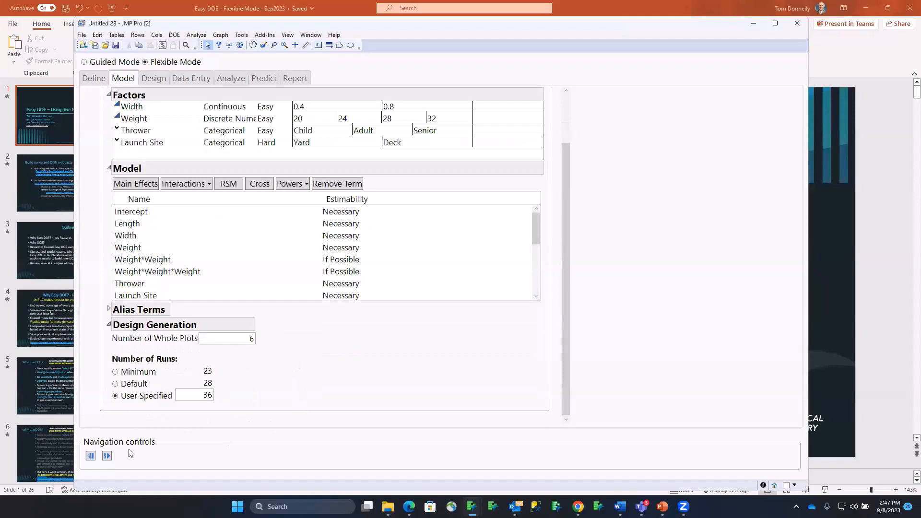
click(107, 456)
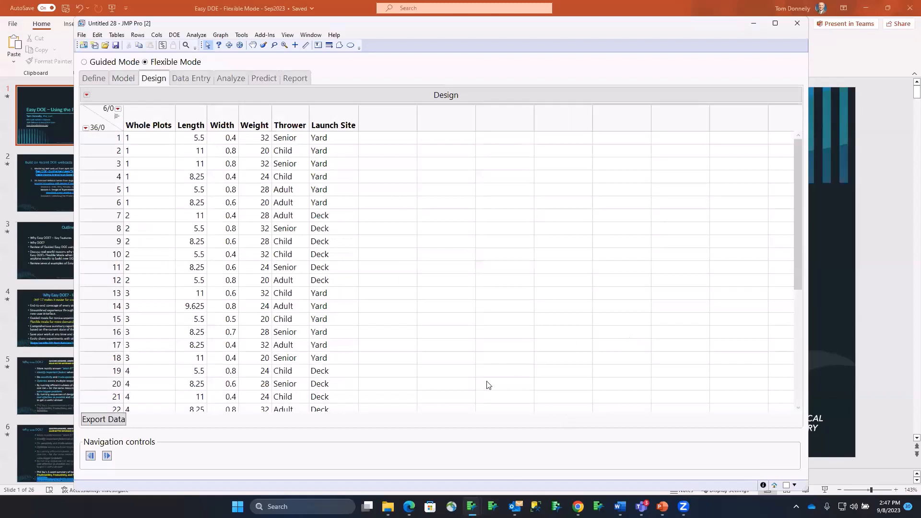
- Export the whole-plot design to a data table, and move and widen its window to show the Launch Site column
click(110, 425)
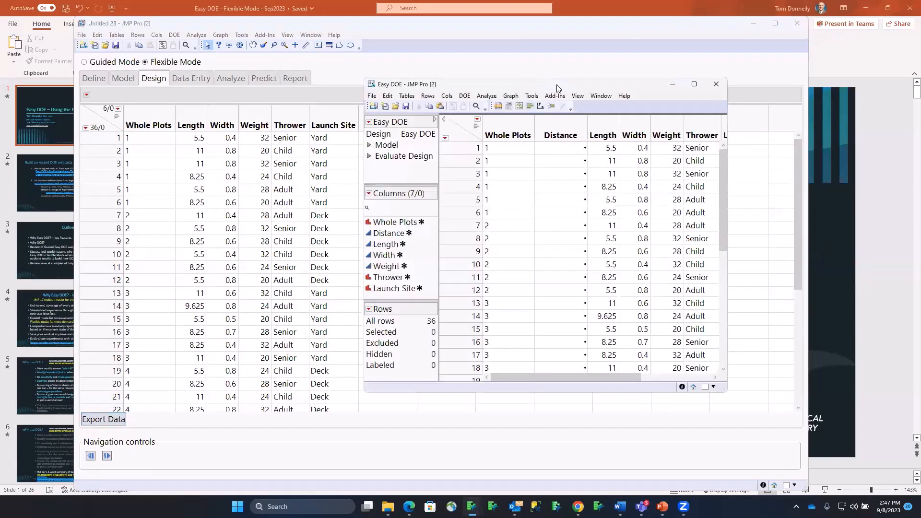
drag(531, 89, 332, 85)
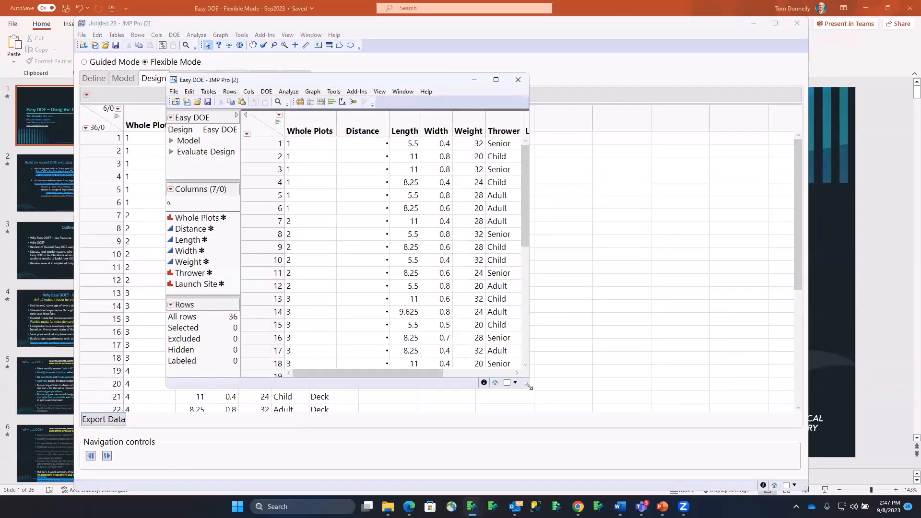
drag(528, 385, 712, 403)
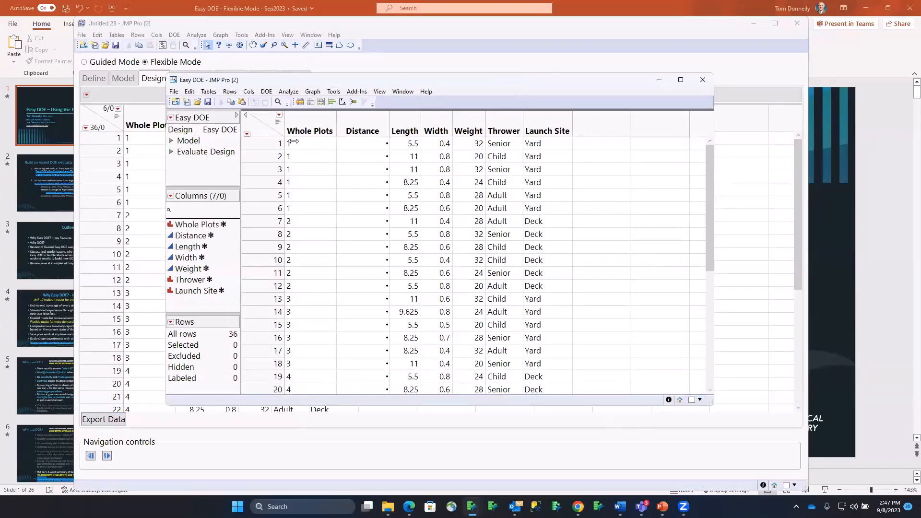
- Show the column header graphs, select the rows of whole plots 1, 3 and 5, and review them through the table
click(277, 122)
click(316, 141)
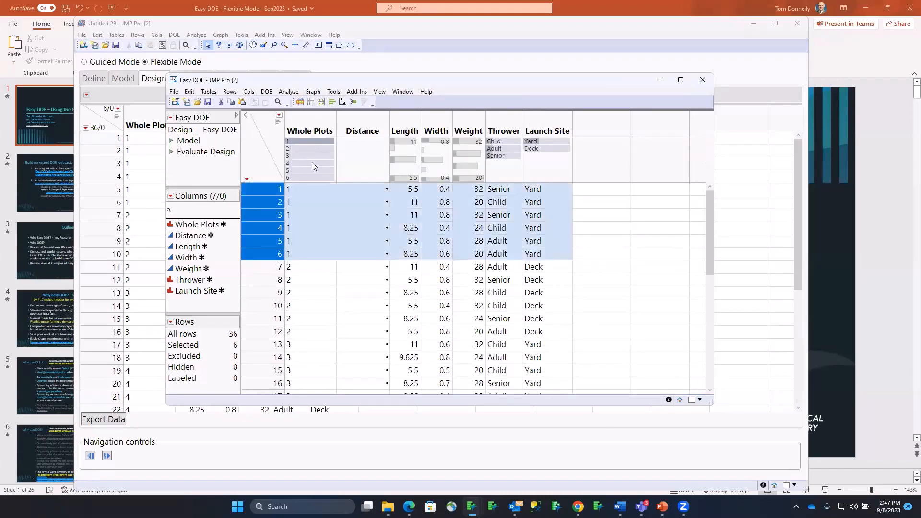
ctrl+click(311, 154)
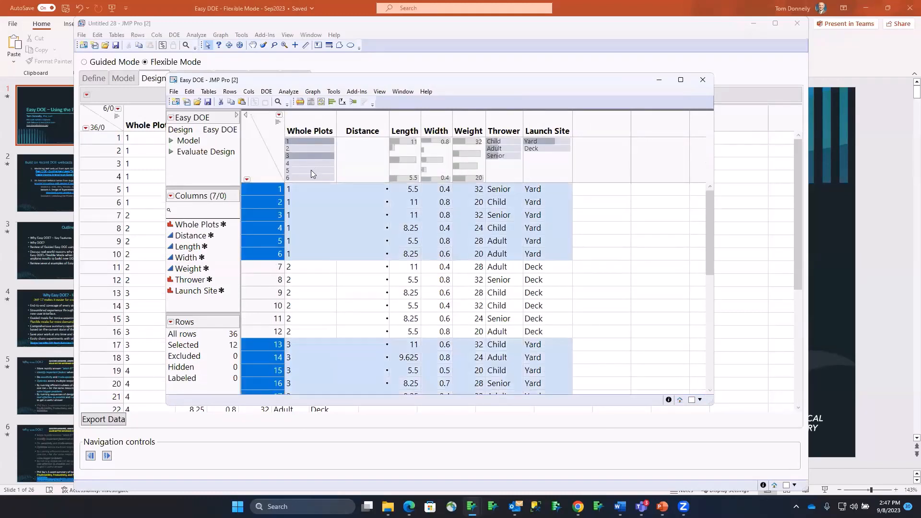
ctrl+click(311, 171)
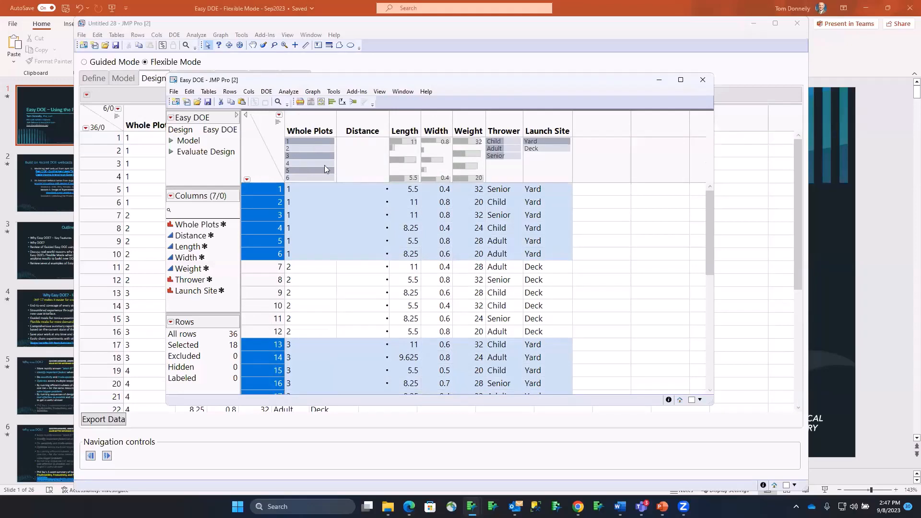
mouse_move(707, 221)
mouse_down()
mouse_move(717, 369)
mouse_move(710, 229)
mouse_up()
drag(708, 246, 708, 183)
- Select the rows with Length around 9.625, and the rows with Width 0.5, from the header graphs
click(395, 149)
click(393, 148)
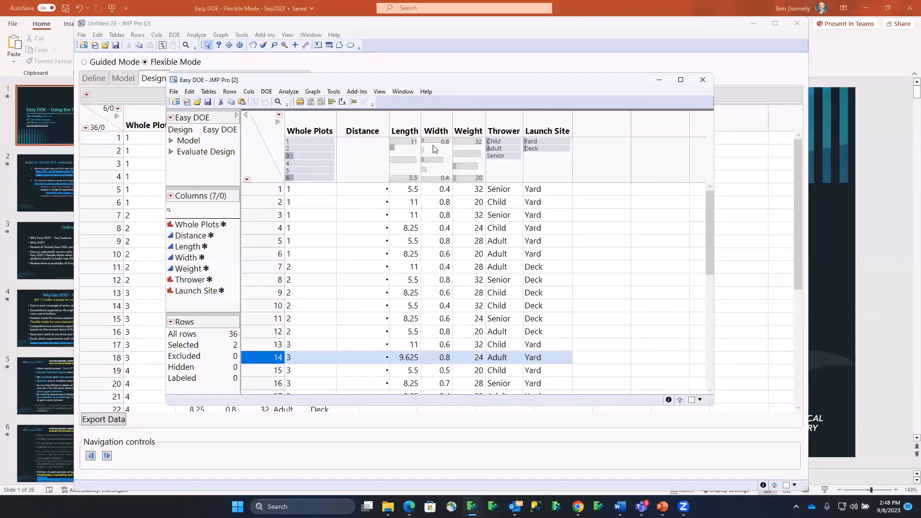
click(432, 172)
click(427, 170)
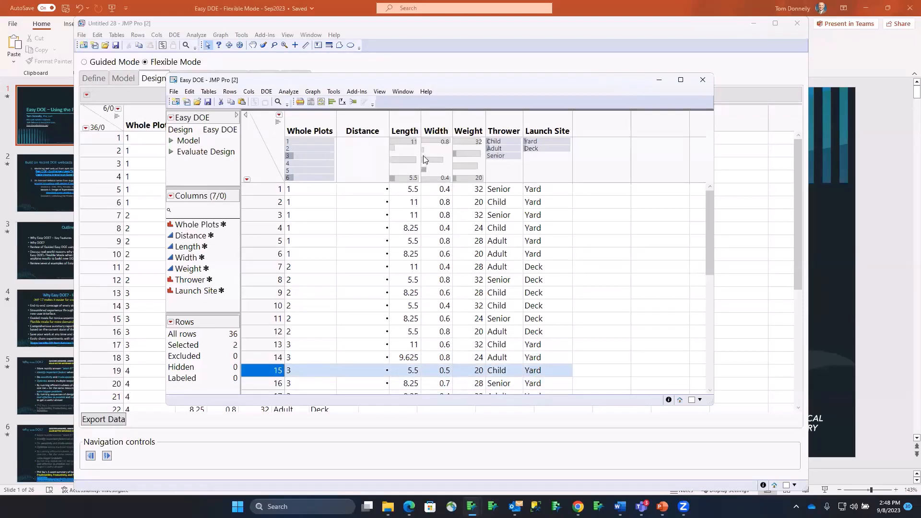
- Select the row with Width 0.7 from the header graph and review it in the whole-plot design table
click(424, 150)
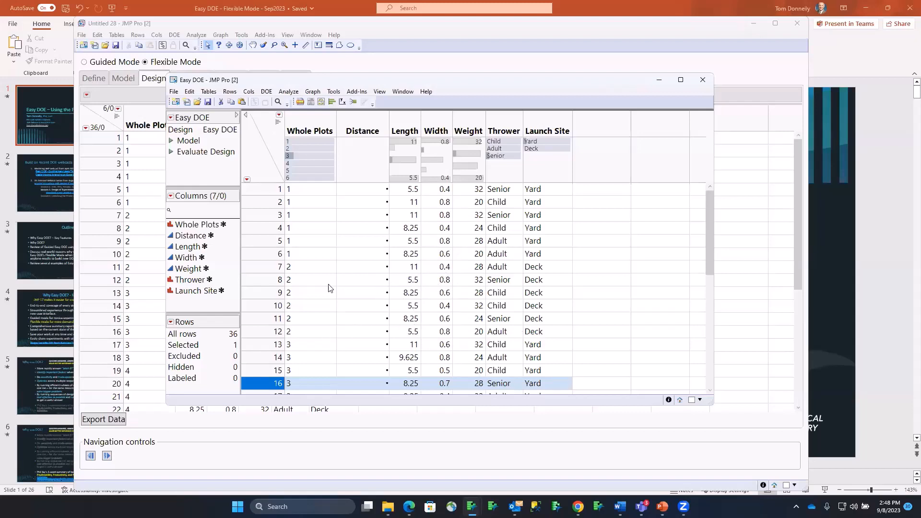
scroll(406, 282, down, 2)
scroll(407, 281, up, 2)
- Bring up the Factors for Airplane DOE 2-Discrete table, move and enlarge its window, and highlight the Length and Width columns in turn
key(ctrl+1)
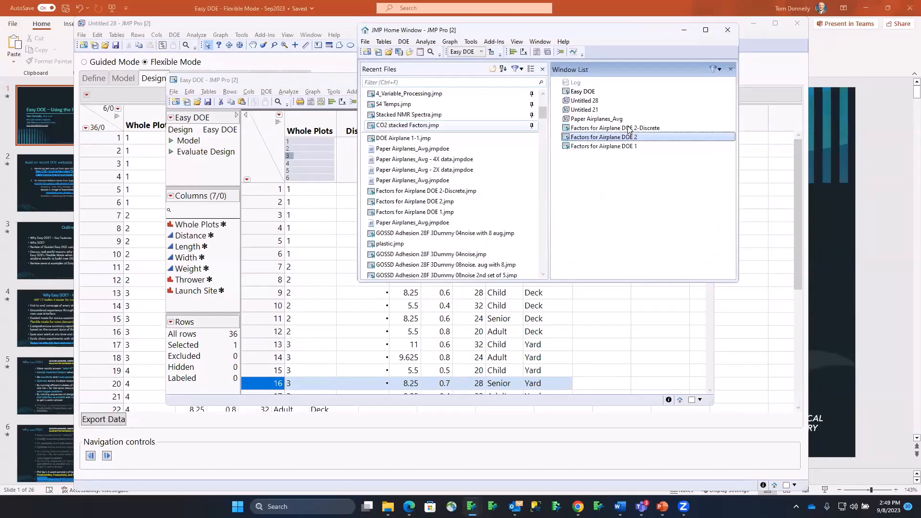
double_click(628, 128)
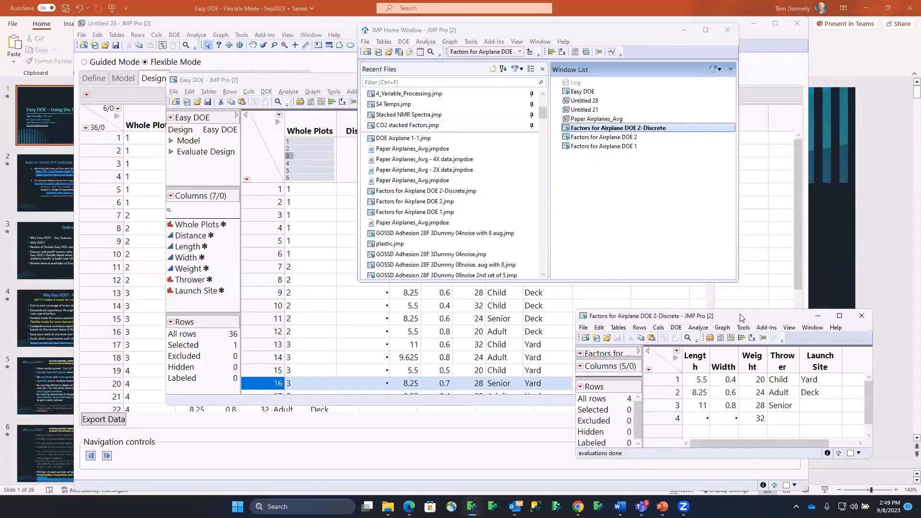
drag(741, 318, 383, 137)
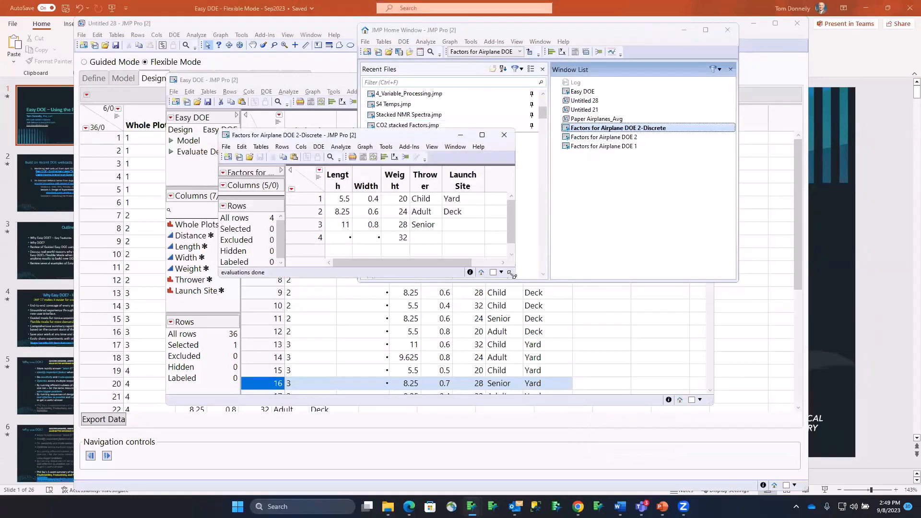
drag(511, 274, 598, 399)
click(341, 180)
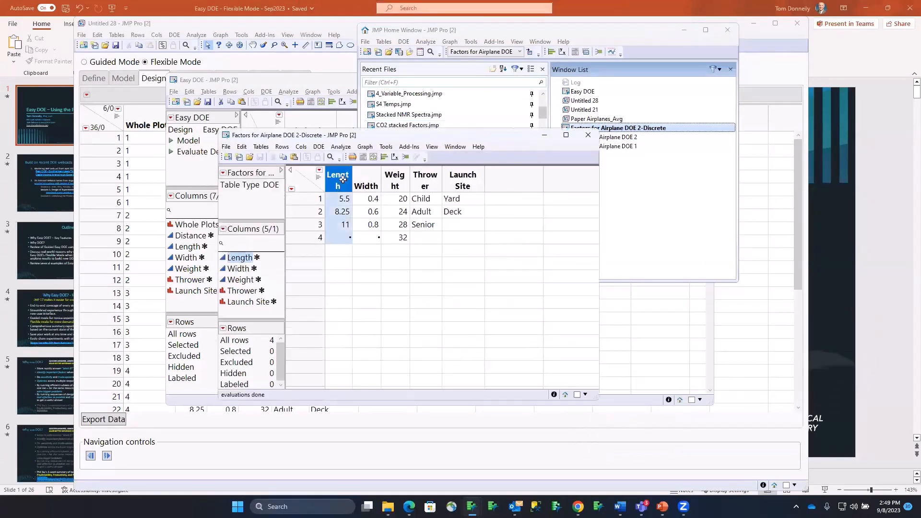
click(369, 174)
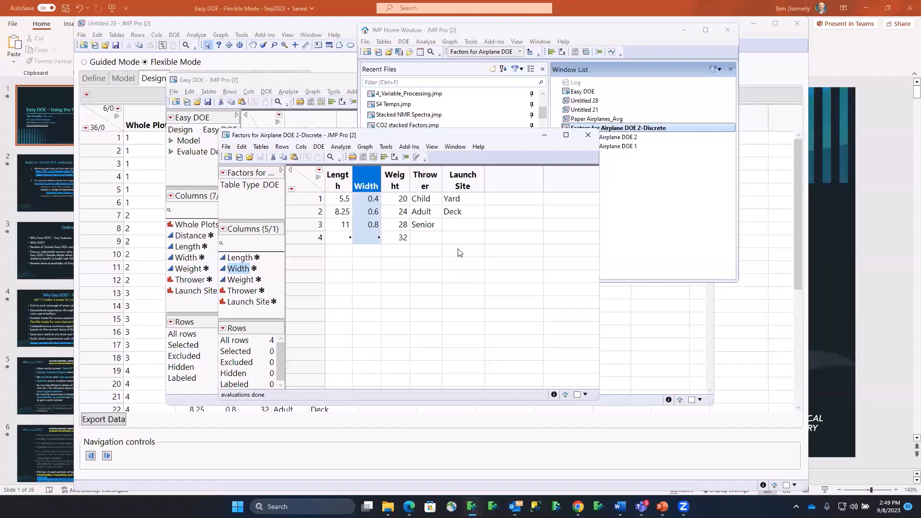
- Start a new Easy DOE from the discrete factors table
click(319, 147)
click(331, 179)
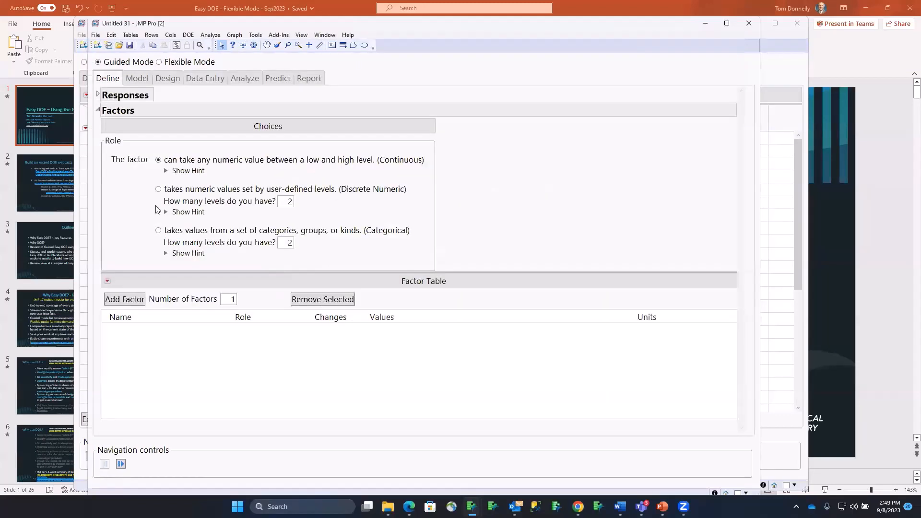
- Try to load the discrete airplane factors into the factor table in Guided Mode
click(107, 281)
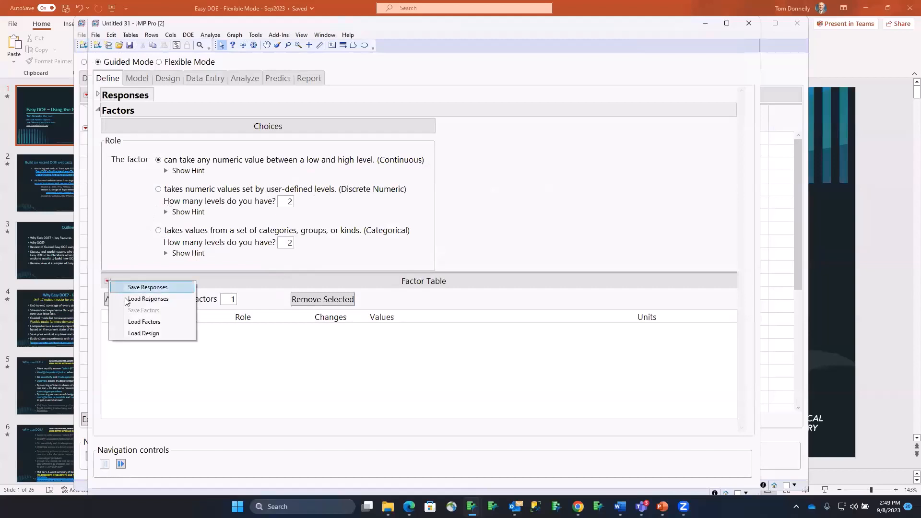
click(153, 322)
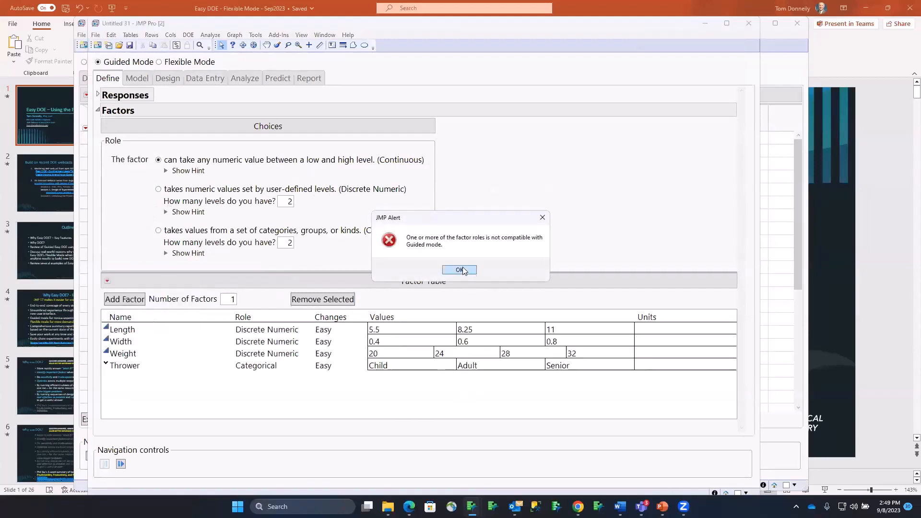
click(459, 270)
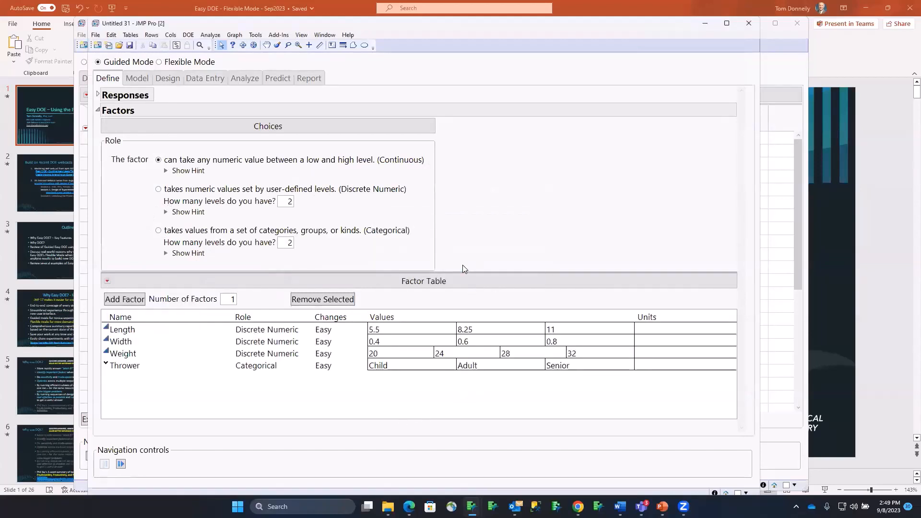
- Load the discrete airplane factors in Flexible Mode and highlight the Length and Width factors
click(159, 61)
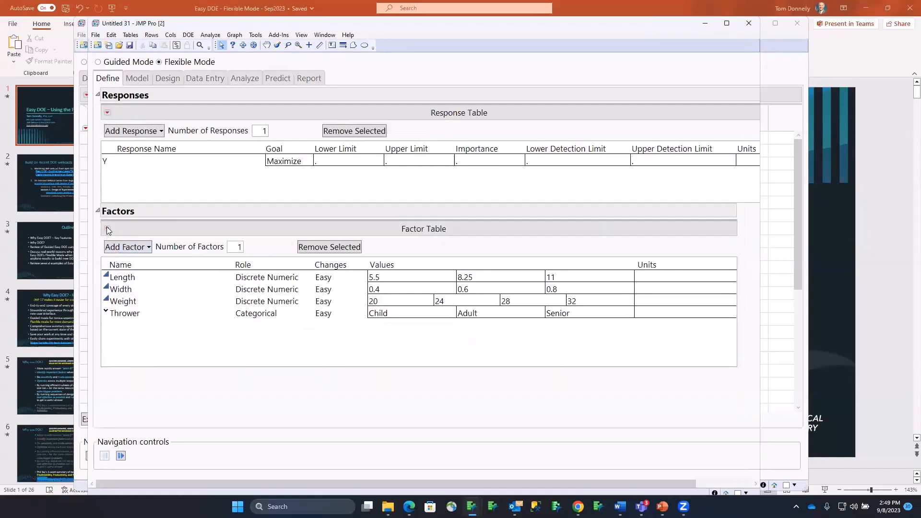
click(107, 229)
click(156, 269)
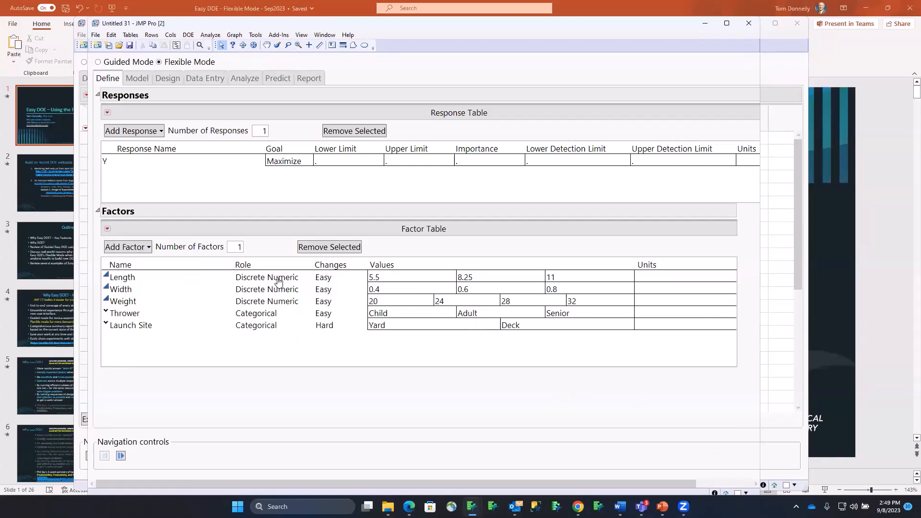
click(134, 279)
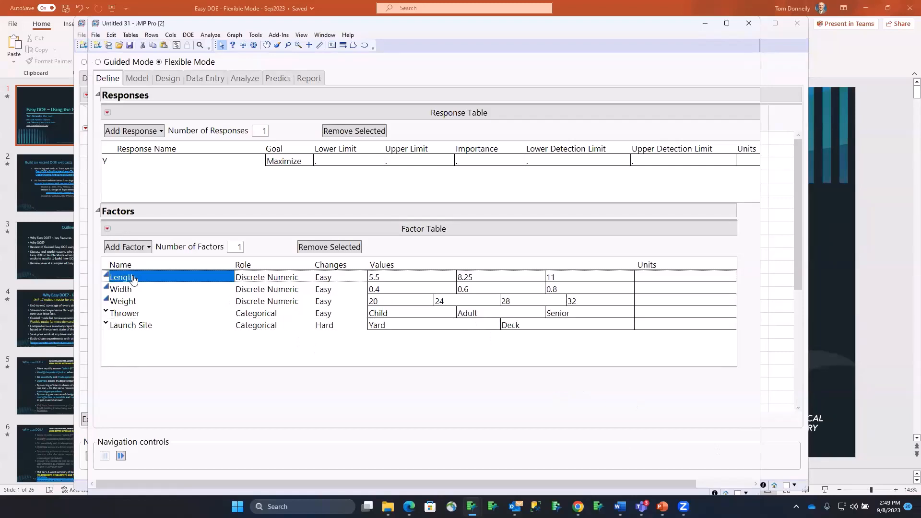
shift+click(131, 290)
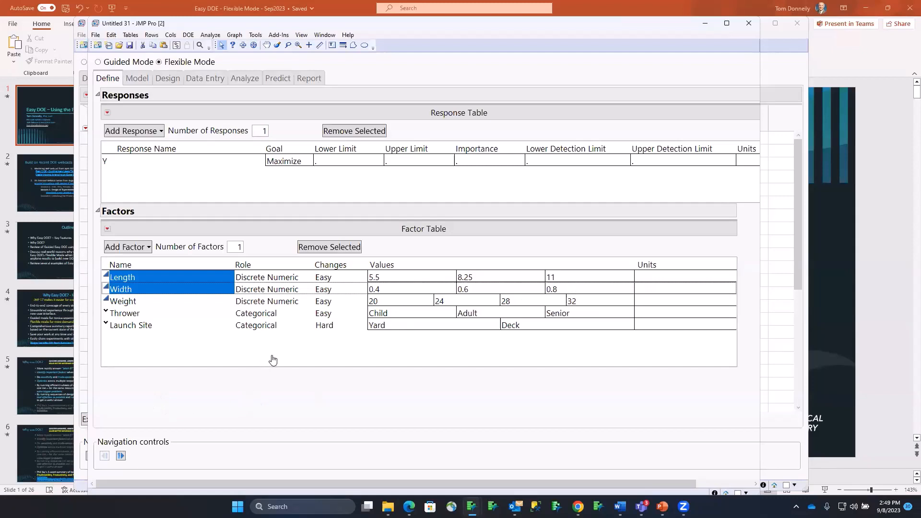
- Switch to the PowerPoint presentation, run the slide show, and advance to the "Use Flexible Mode when" slide
key(alt+Tab)
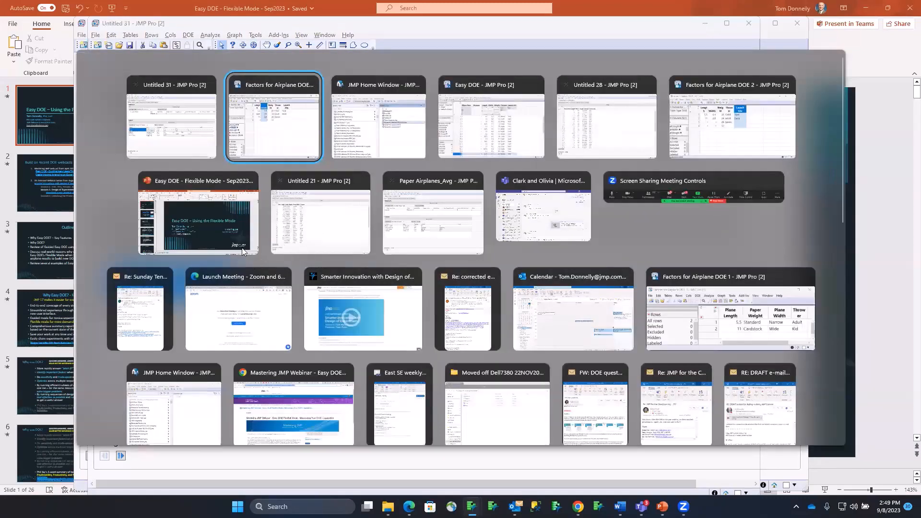
click(235, 225)
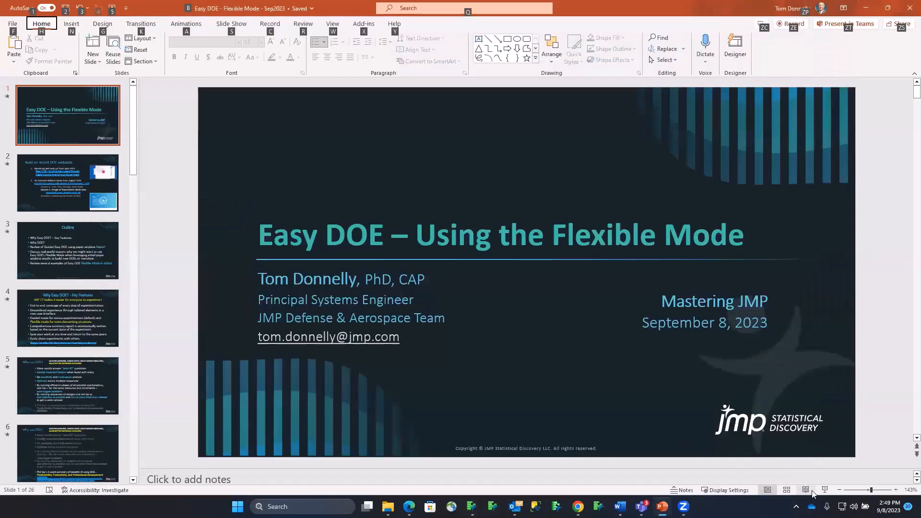
click(824, 490)
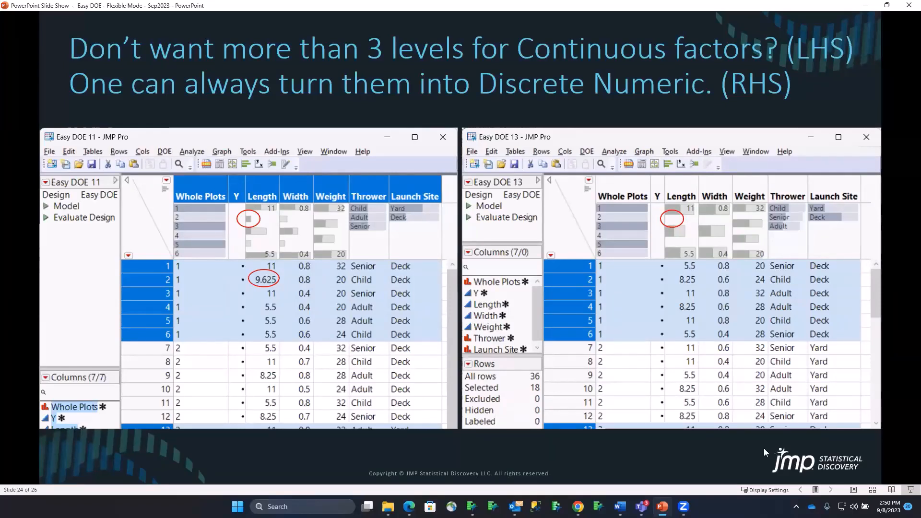
key(Right)
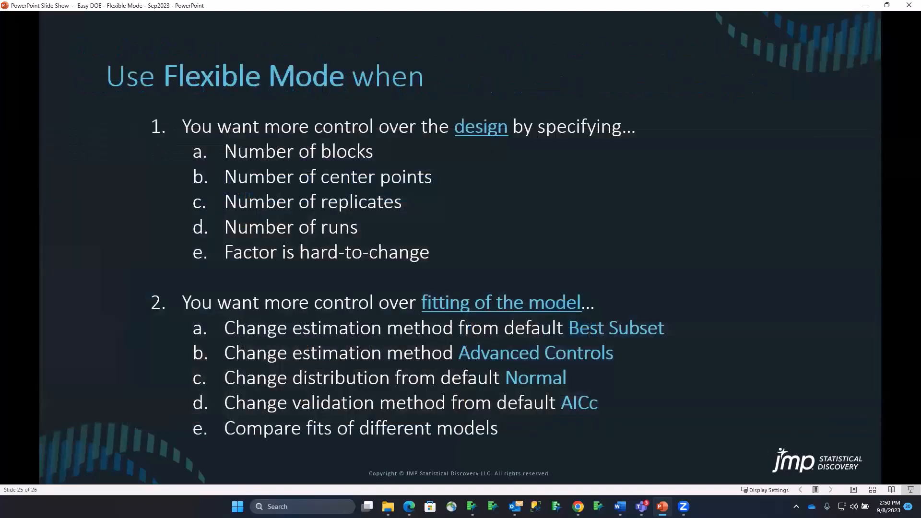